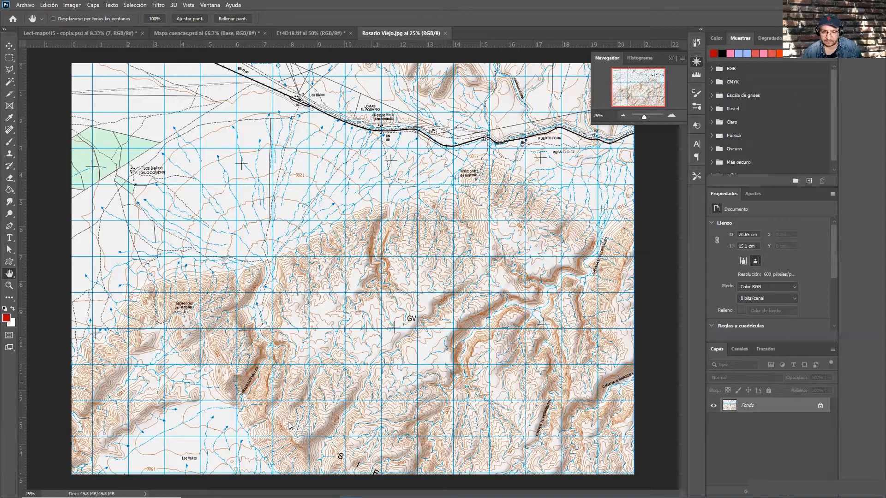
Switch to the E14D18.tif map and examine the relief and vegetation in its southwestern part around San Juan Zapotitlán.
{"action": "left_click", "coordinate": [289, 33]}
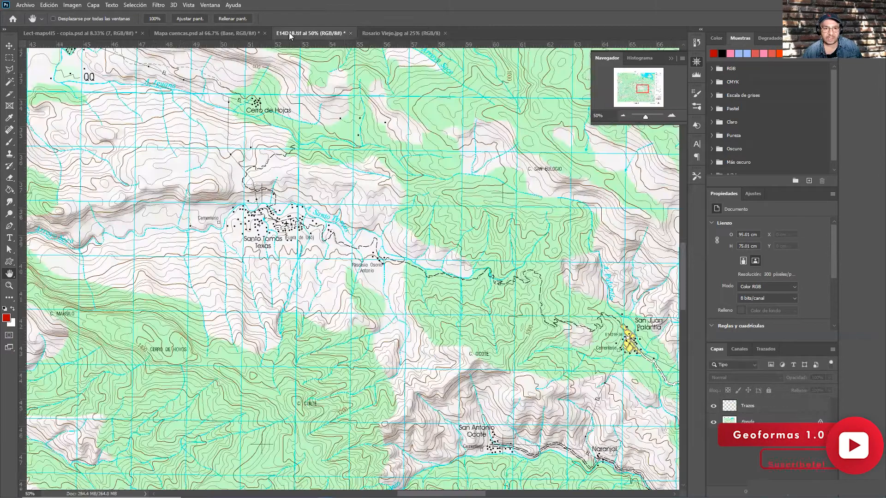
{"action": "scroll", "coordinate": [304, 180], "scroll_direction": "down", "scroll_amount": 2}
{"action": "left_click_drag", "start_coordinate": [304, 180], "coordinate": [317, 397]}
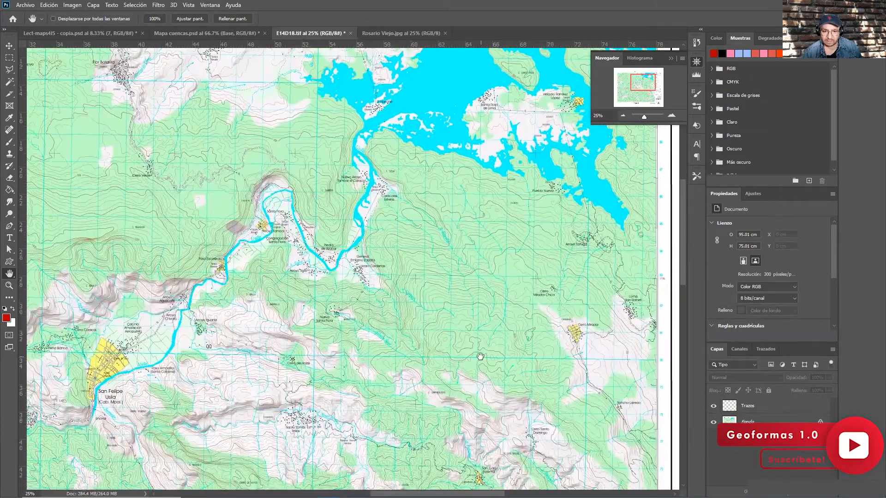
{"action": "left_click_drag", "start_coordinate": [481, 357], "coordinate": [553, 247]}
{"action": "left_click_drag", "start_coordinate": [434, 396], "coordinate": [548, 293]}
{"action": "left_click_drag", "start_coordinate": [528, 412], "coordinate": [577, 339]}
{"action": "left_click_drag", "start_coordinate": [458, 403], "coordinate": [592, 348]}
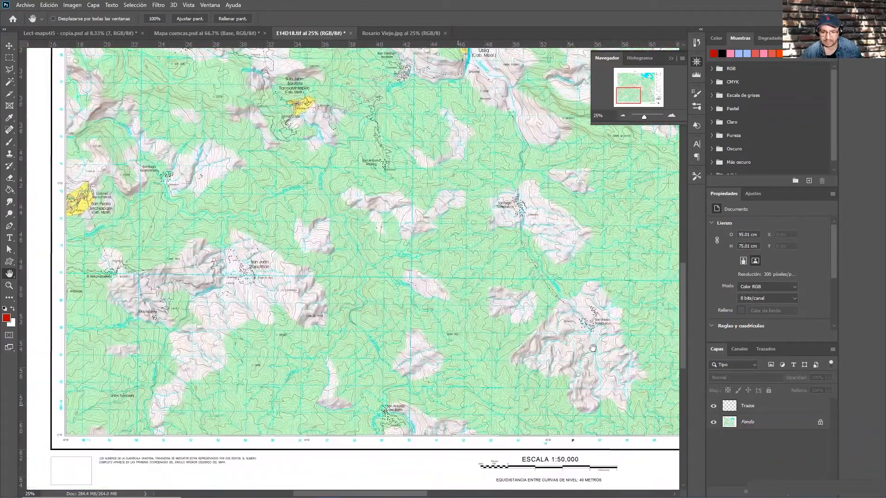
{"action": "left_click_drag", "start_coordinate": [451, 372], "coordinate": [463, 417]}
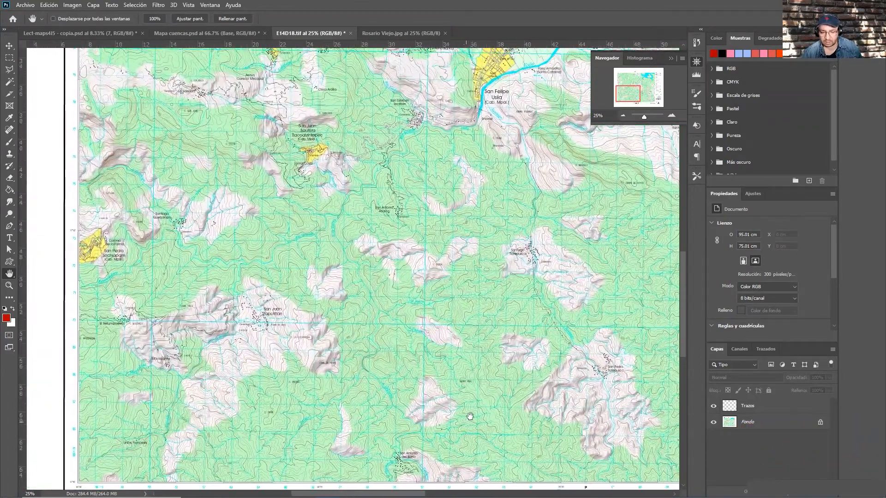
{"action": "left_click_drag", "start_coordinate": [464, 356], "coordinate": [477, 397]}
{"action": "left_click_drag", "start_coordinate": [513, 365], "coordinate": [452, 363]}
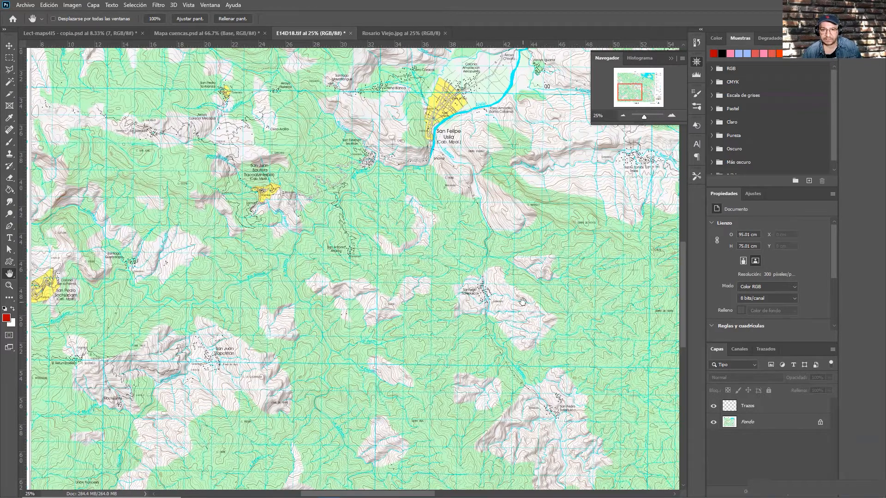
Examine the map from San Felipe Usila along the river to the reservoir in the northeast.
{"action": "left_click_drag", "start_coordinate": [532, 223], "coordinate": [534, 271]}
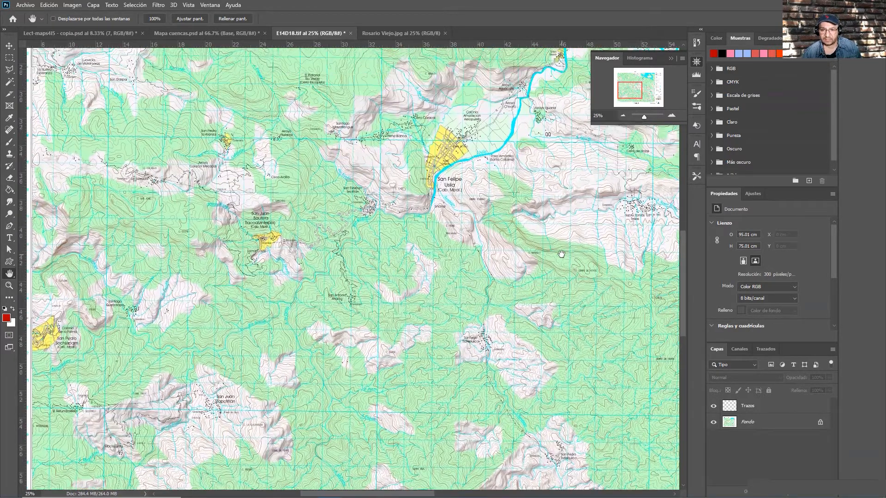
{"action": "left_click_drag", "start_coordinate": [592, 238], "coordinate": [598, 257]}
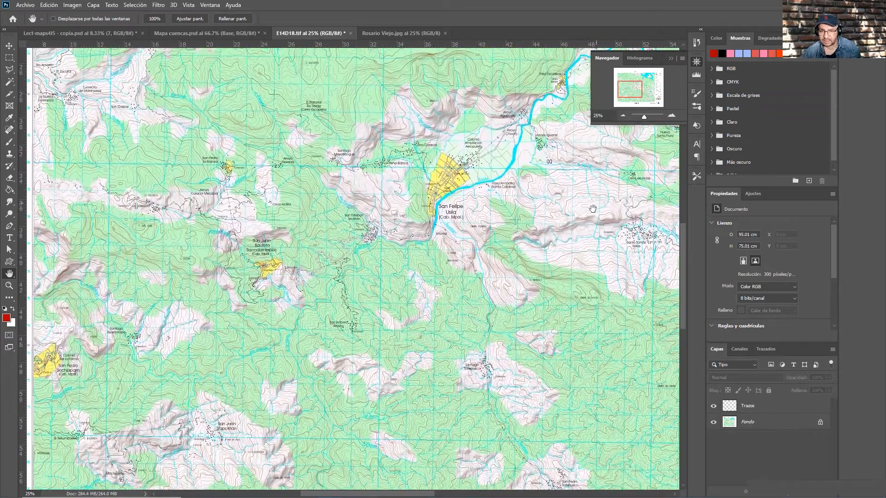
{"action": "left_click_drag", "start_coordinate": [596, 208], "coordinate": [576, 244]}
{"action": "left_click_drag", "start_coordinate": [620, 209], "coordinate": [606, 296]}
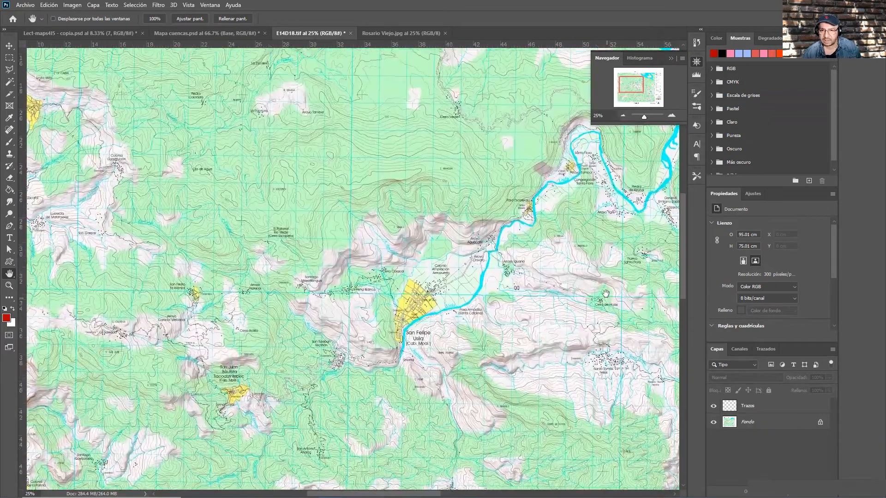
{"action": "left_click_drag", "start_coordinate": [587, 220], "coordinate": [597, 284]}
{"action": "left_click_drag", "start_coordinate": [534, 189], "coordinate": [492, 268]}
{"action": "left_click_drag", "start_coordinate": [564, 243], "coordinate": [496, 223]}
{"action": "left_click_drag", "start_coordinate": [617, 305], "coordinate": [555, 250]}
{"action": "left_click_drag", "start_coordinate": [600, 267], "coordinate": [495, 274]}
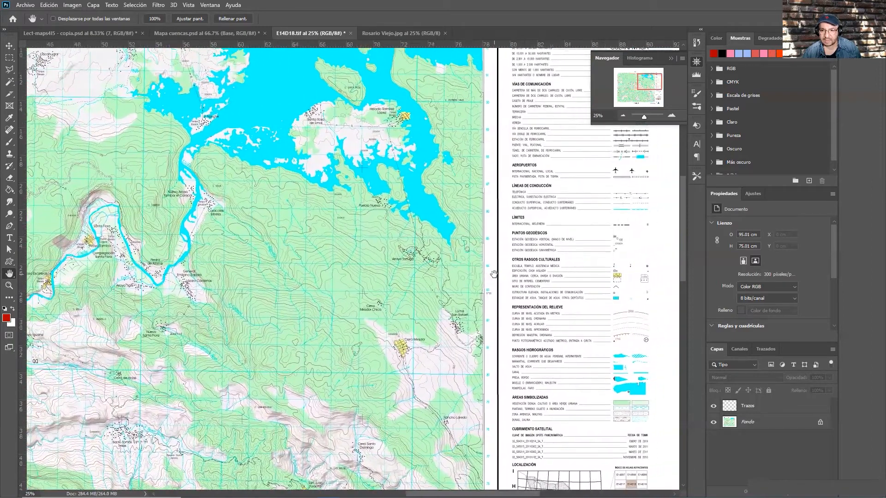
Examine the symbol legend beside the map and the terrain along the eastern edge from the reservoir to Arroyo de Banco.
{"action": "left_click_drag", "start_coordinate": [545, 229], "coordinate": [524, 211]}
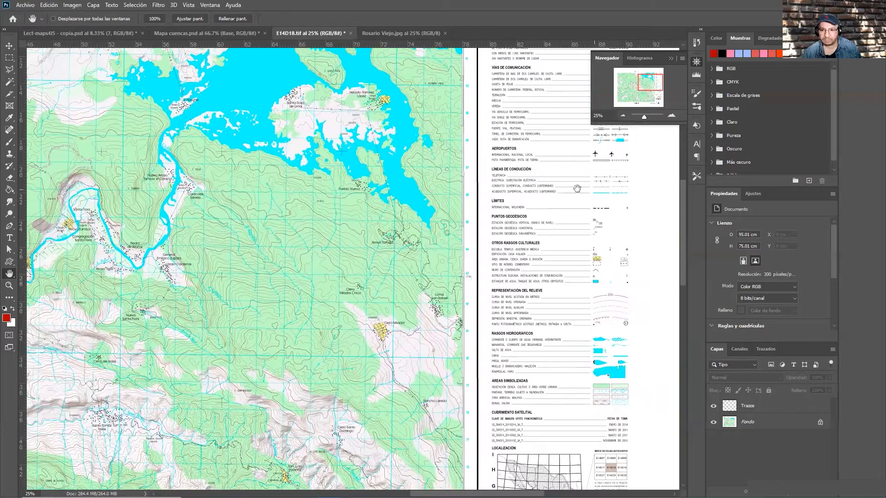
{"action": "left_click_drag", "start_coordinate": [464, 334], "coordinate": [482, 220]}
{"action": "left_click_drag", "start_coordinate": [545, 210], "coordinate": [536, 347]}
{"action": "mouse_move", "coordinate": [531, 186]}
{"action": "left_mouse_down"}
{"action": "mouse_move", "coordinate": [525, 285]}
{"action": "mouse_move", "coordinate": [536, 192]}
{"action": "left_mouse_up"}
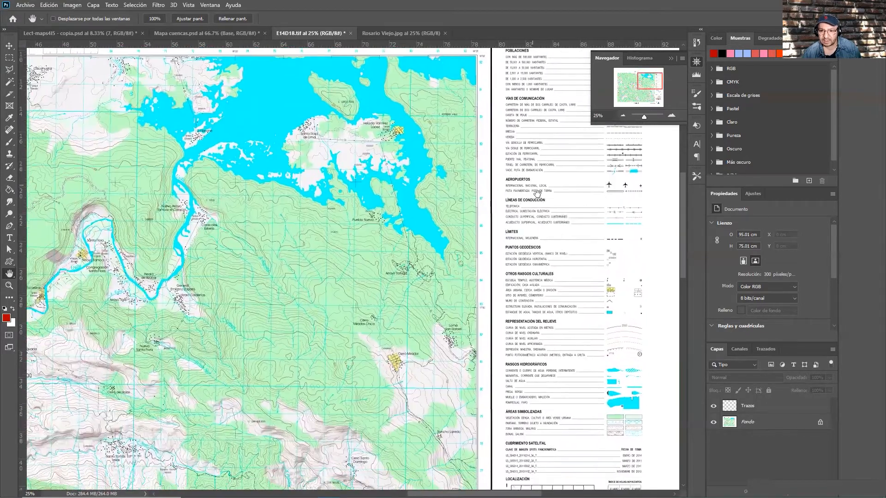
{"action": "left_click_drag", "start_coordinate": [409, 336], "coordinate": [430, 297]}
{"action": "left_click_drag", "start_coordinate": [392, 351], "coordinate": [424, 248]}
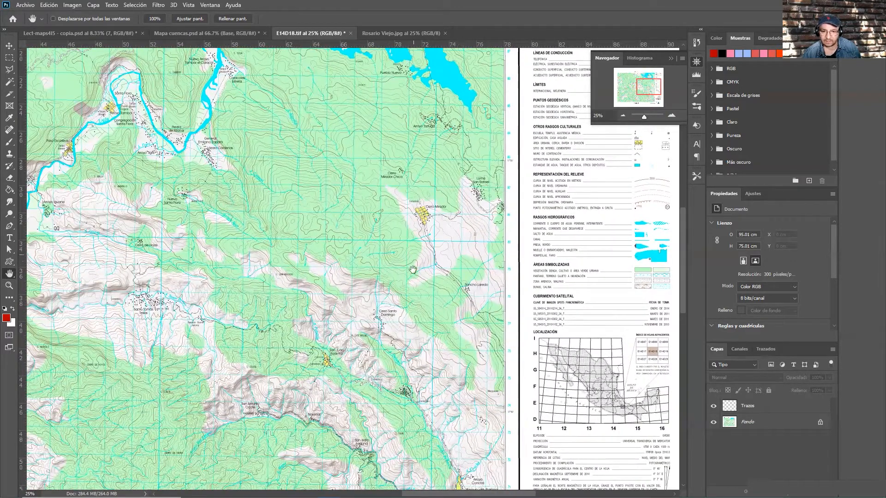
{"action": "left_click_drag", "start_coordinate": [416, 349], "coordinate": [466, 188]}
{"action": "left_click_drag", "start_coordinate": [466, 333], "coordinate": [364, 346]}
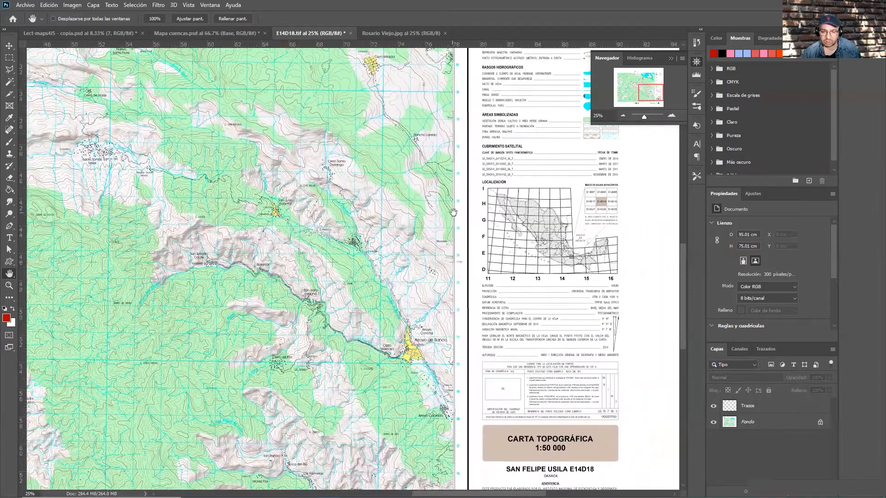
{"action": "left_click_drag", "start_coordinate": [451, 212], "coordinate": [464, 335]}
{"action": "left_click_drag", "start_coordinate": [481, 239], "coordinate": [520, 321]}
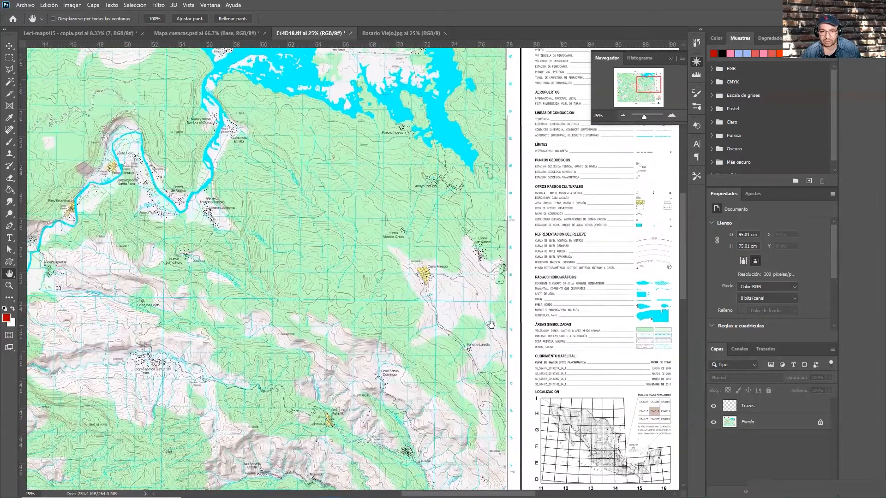
{"action": "left_click_drag", "start_coordinate": [424, 328], "coordinate": [435, 352]}
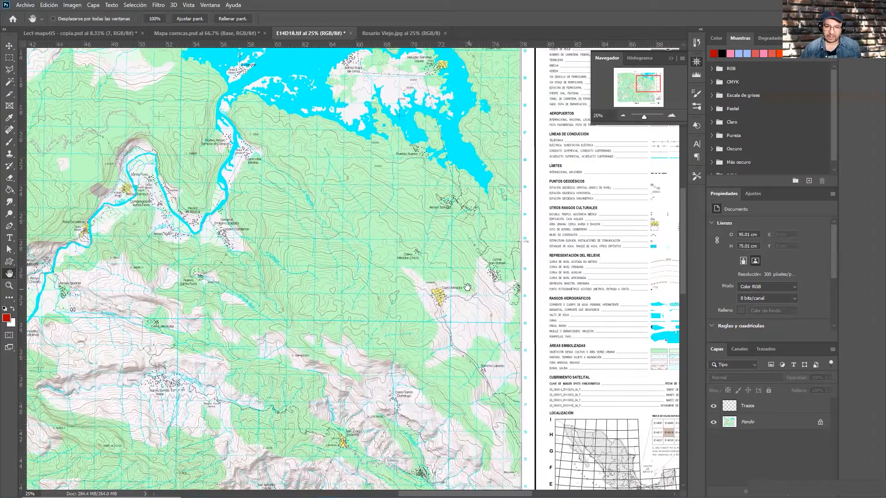
Examine the relief and drainage in the map's central area between Santo Tomás Texas, San Juan Palantla and Cerro Mirador.
{"action": "left_click_drag", "start_coordinate": [374, 332], "coordinate": [430, 291]}
{"action": "left_click_drag", "start_coordinate": [391, 354], "coordinate": [449, 335]}
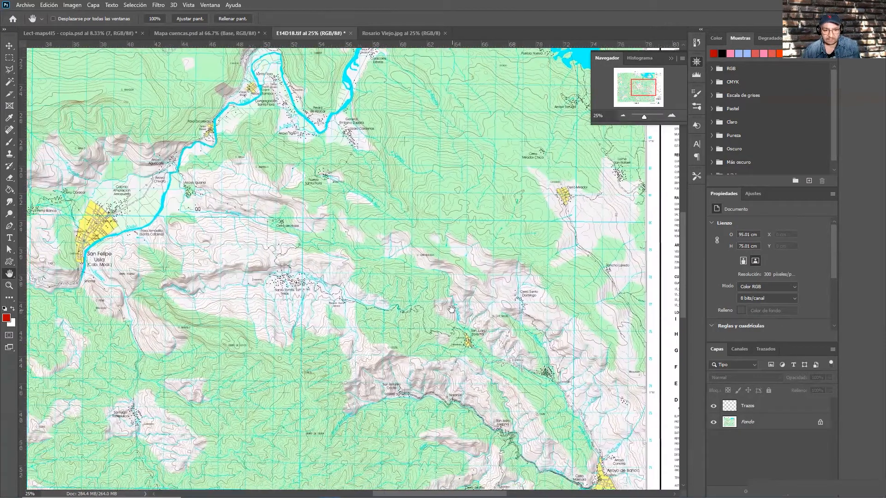
{"action": "left_click_drag", "start_coordinate": [386, 391], "coordinate": [474, 350]}
{"action": "left_click_drag", "start_coordinate": [358, 310], "coordinate": [400, 324]}
{"action": "left_click_drag", "start_coordinate": [463, 237], "coordinate": [401, 257]}
{"action": "left_click_drag", "start_coordinate": [517, 235], "coordinate": [431, 246]}
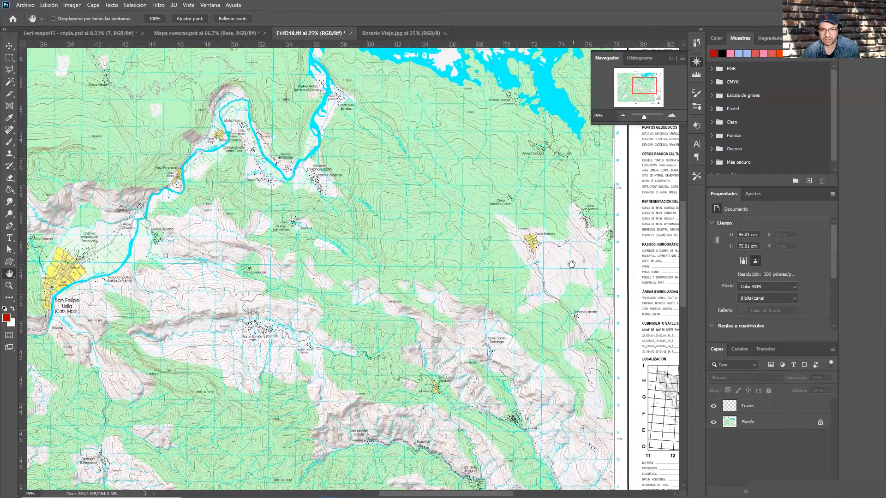
{"action": "left_click_drag", "start_coordinate": [564, 264], "coordinate": [508, 262]}
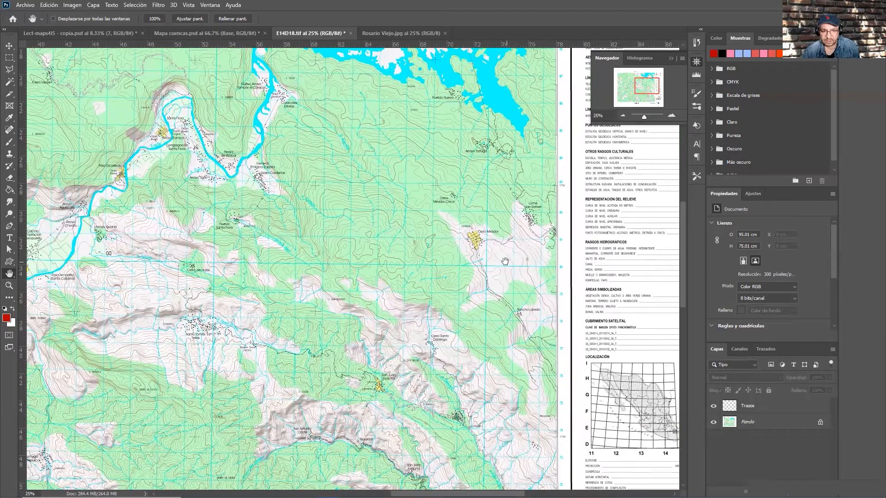
{"action": "left_click_drag", "start_coordinate": [427, 275], "coordinate": [462, 266]}
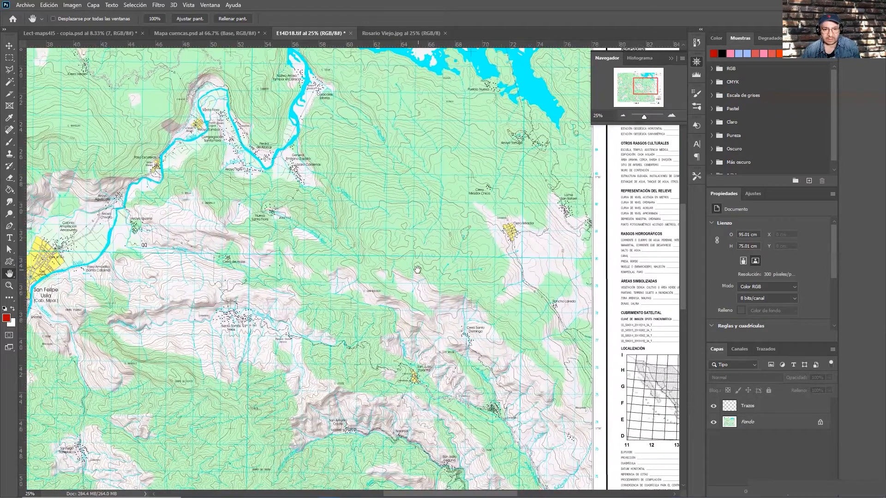
{"action": "left_click_drag", "start_coordinate": [413, 270], "coordinate": [480, 316]}
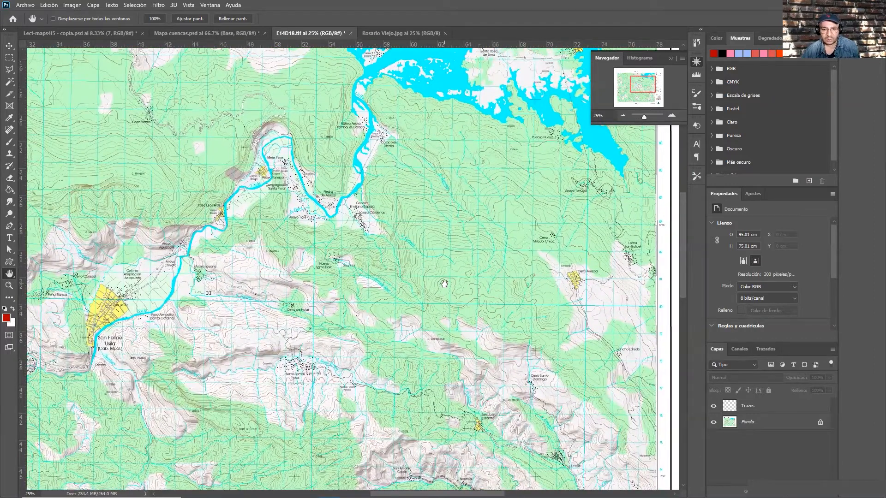
{"action": "left_click_drag", "start_coordinate": [443, 284], "coordinate": [462, 289]}
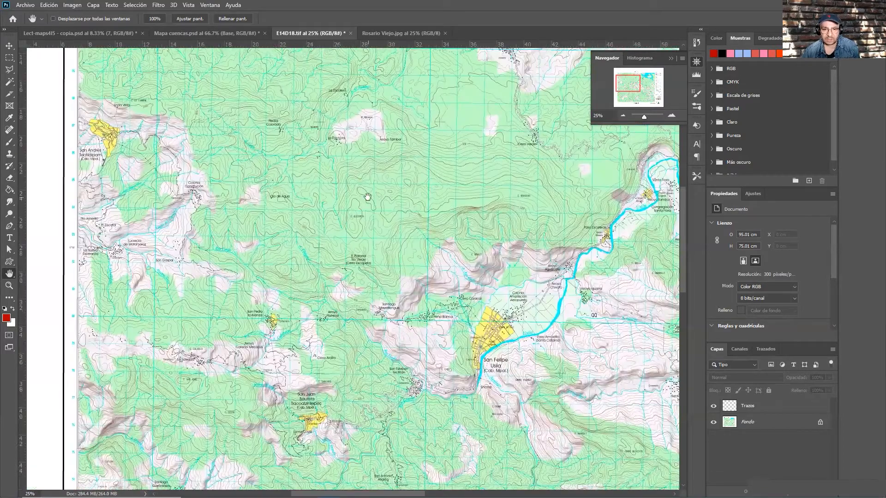
Examine the northern part of the San Felipe Usila sheet from San Andrés Teotilalpam eastward to the reservoir and legend.
{"action": "left_click_drag", "start_coordinate": [366, 196], "coordinate": [350, 283]}
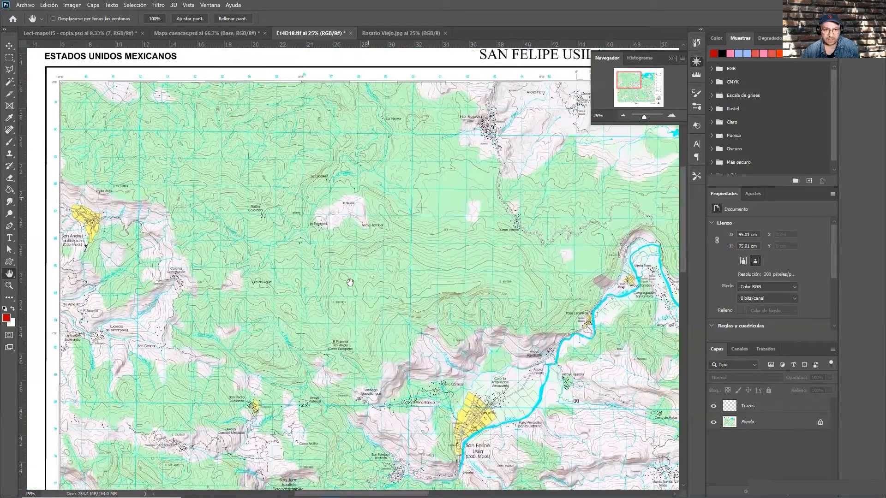
{"action": "left_click_drag", "start_coordinate": [469, 259], "coordinate": [407, 259]}
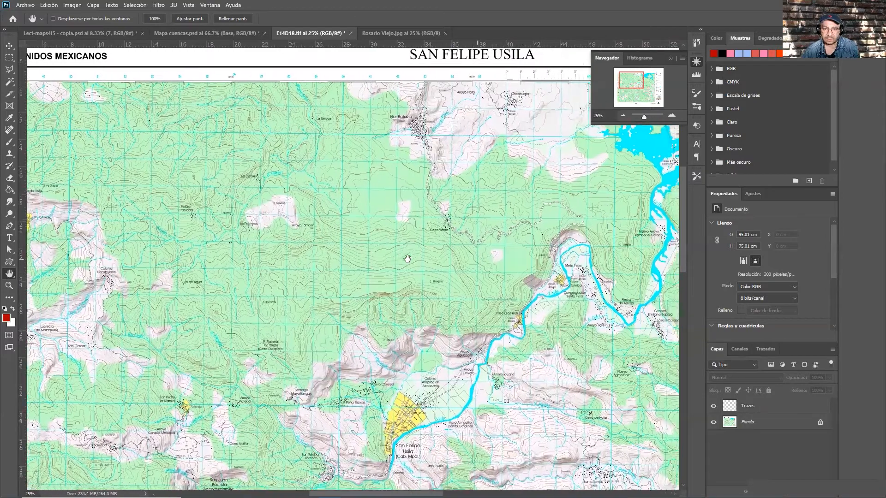
{"action": "left_click_drag", "start_coordinate": [583, 203], "coordinate": [462, 208]}
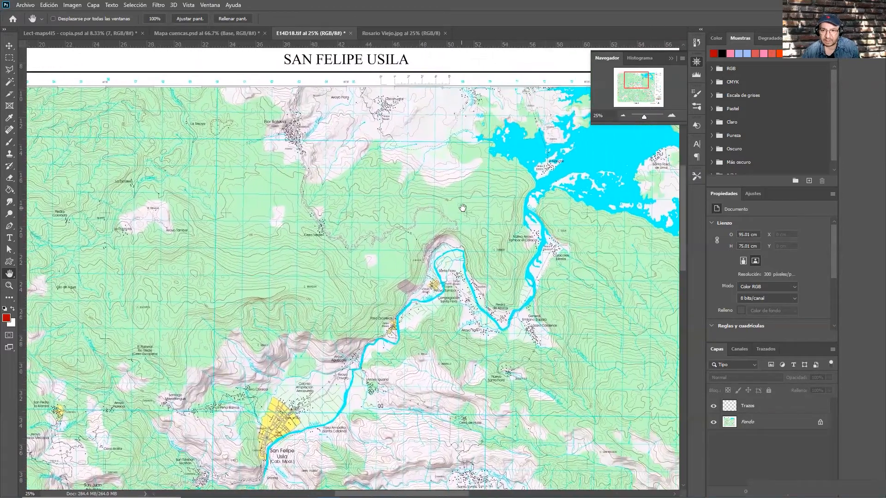
{"action": "left_click_drag", "start_coordinate": [594, 224], "coordinate": [429, 198]}
{"action": "left_click_drag", "start_coordinate": [590, 236], "coordinate": [442, 229]}
{"action": "left_click_drag", "start_coordinate": [501, 270], "coordinate": [467, 227]}
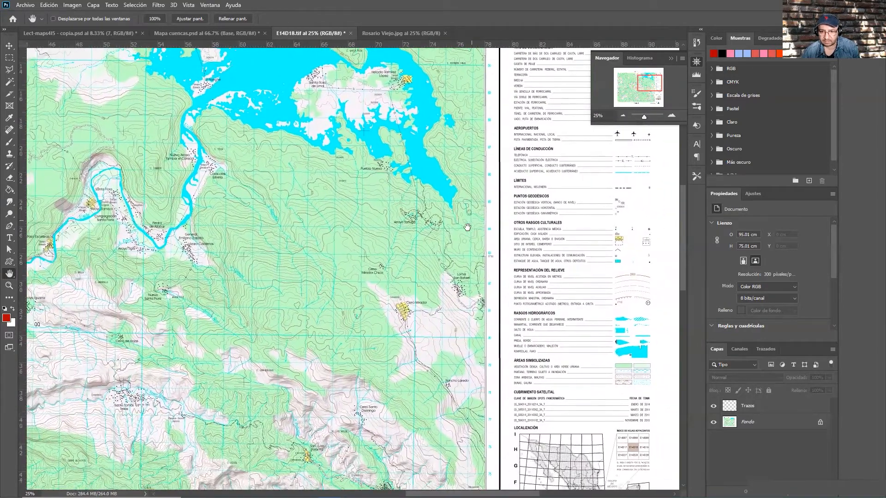
{"action": "left_click_drag", "start_coordinate": [456, 396], "coordinate": [465, 299]}
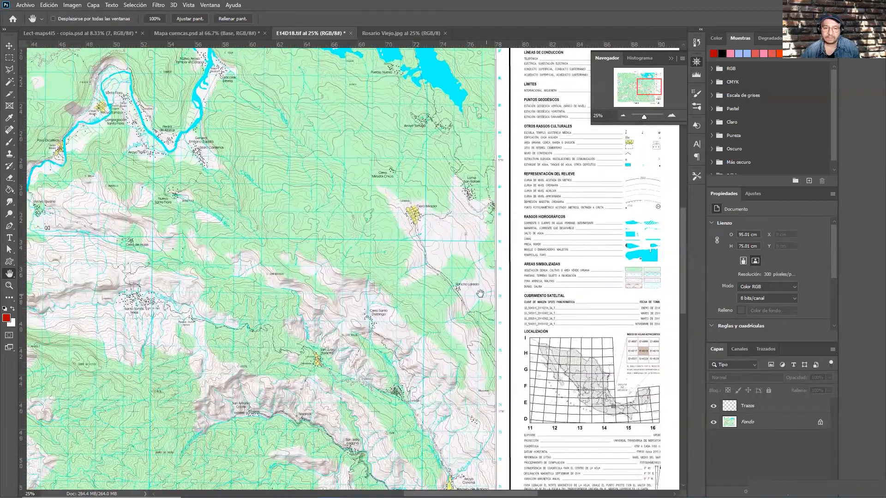
Select the Trazos layer of the full E14D18.tif sheet and compare the sheet with the Rosario Viejo.jpg map.
{"action": "scroll", "coordinate": [563, 256], "scroll_direction": "down", "scroll_amount": 2}
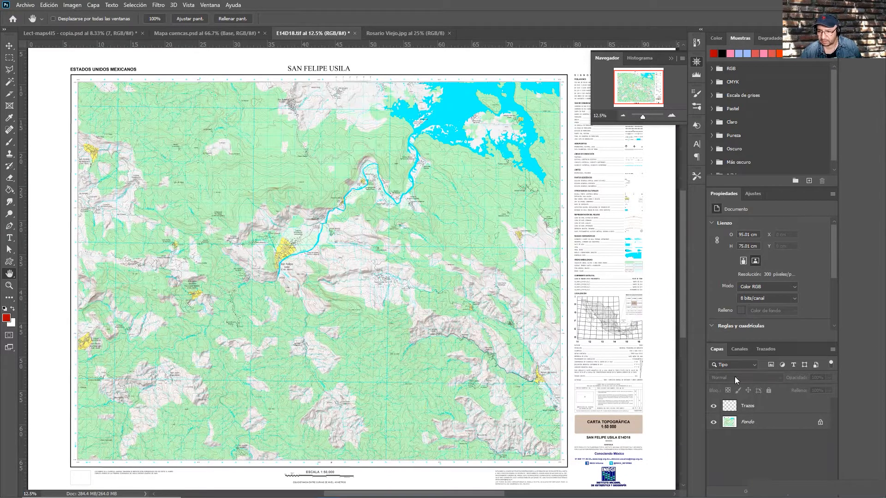
{"action": "left_click", "coordinate": [761, 407]}
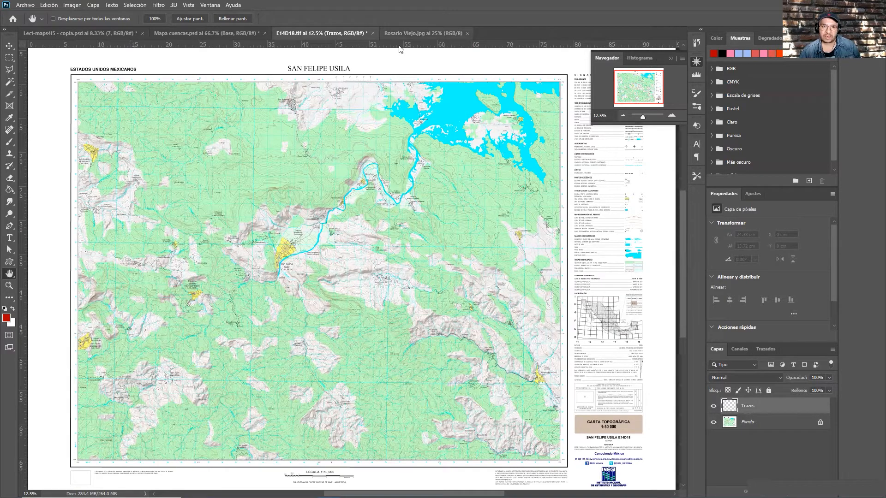
{"action": "left_click", "coordinate": [406, 33]}
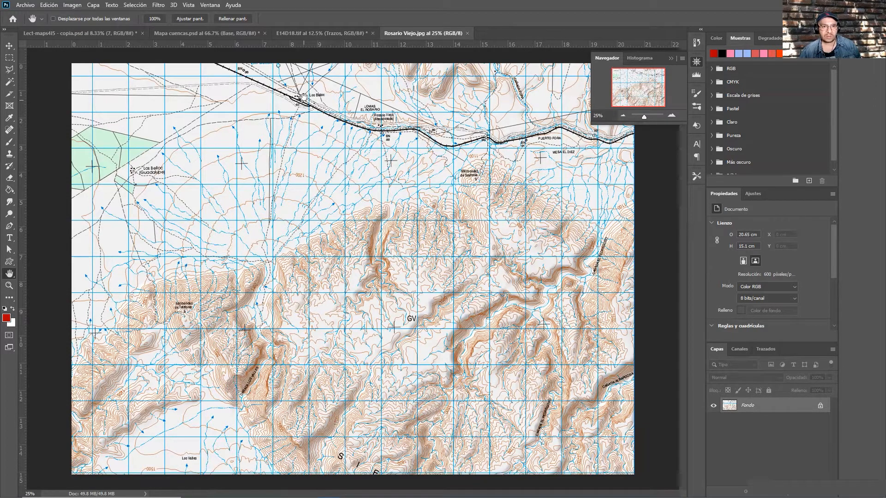
{"action": "left_click", "coordinate": [293, 34]}
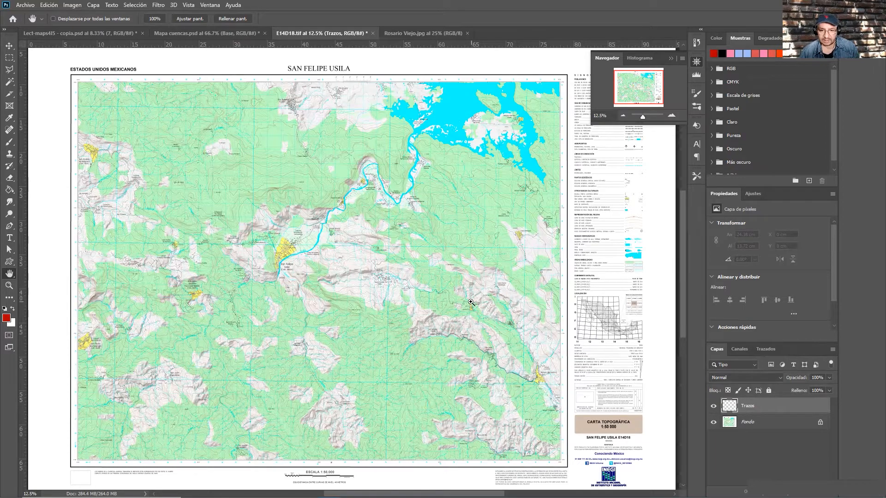
Examine the contour lines and depressions around Cerro Mirador up close against the relief symbols in the legend.
{"action": "left_click", "coordinate": [570, 314], "text": "ctrl"}
{"action": "left_click", "coordinate": [608, 274], "text": "ctrl"}
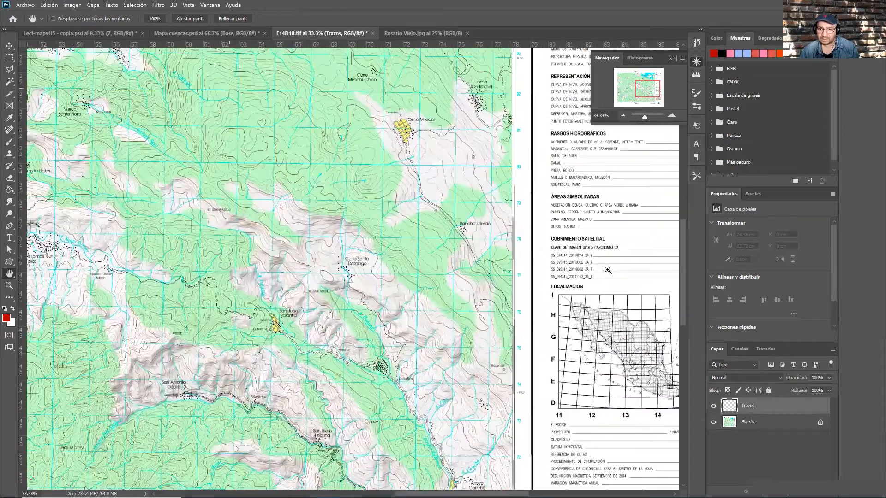
{"action": "left_click_drag", "start_coordinate": [606, 252], "coordinate": [438, 356]}
{"action": "left_click_drag", "start_coordinate": [235, 262], "coordinate": [247, 313]}
{"action": "left_click_drag", "start_coordinate": [221, 135], "coordinate": [331, 176]}
{"action": "left_click_drag", "start_coordinate": [174, 324], "coordinate": [198, 279]}
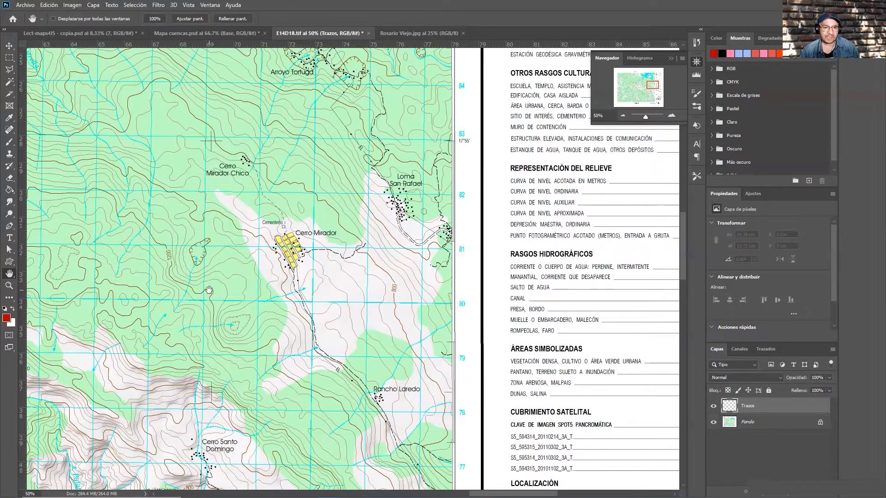
{"action": "left_click_drag", "start_coordinate": [205, 281], "coordinate": [245, 270]}
{"action": "left_click_drag", "start_coordinate": [465, 312], "coordinate": [213, 332]}
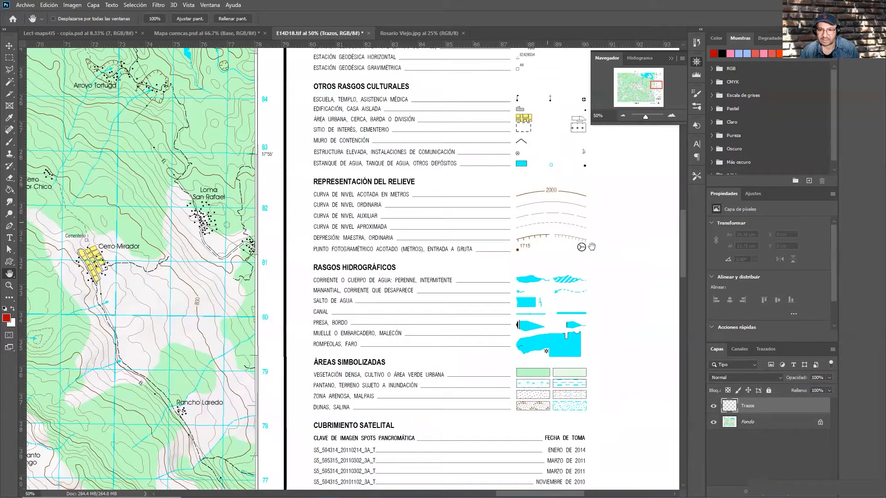
{"action": "left_click_drag", "start_coordinate": [232, 256], "coordinate": [501, 236]}
{"action": "left_click_drag", "start_coordinate": [307, 335], "coordinate": [324, 307]}
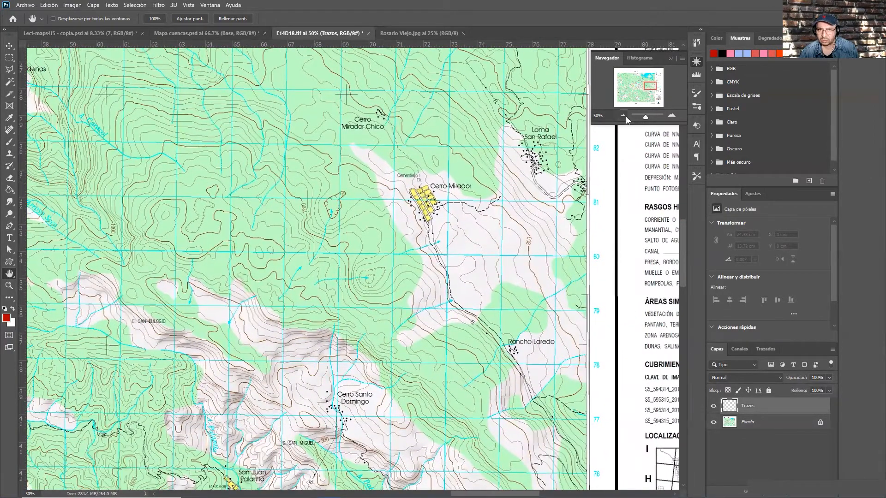
{"action": "key", "text": "ctrl+minus"}
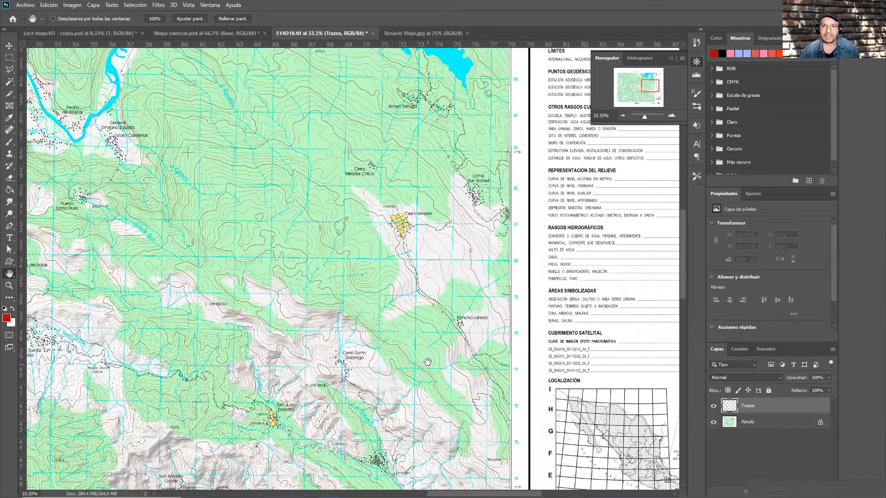
Examine the relief on the E14D18 sheet from the Cerro Mirador area westward to San Felipe Usila and across the wider sheet.
{"action": "left_click_drag", "start_coordinate": [522, 55], "coordinate": [510, 192]}
{"action": "left_click_drag", "start_coordinate": [395, 259], "coordinate": [614, 189]}
{"action": "left_click_drag", "start_coordinate": [426, 252], "coordinate": [543, 219]}
{"action": "left_click_drag", "start_coordinate": [435, 283], "coordinate": [616, 124]}
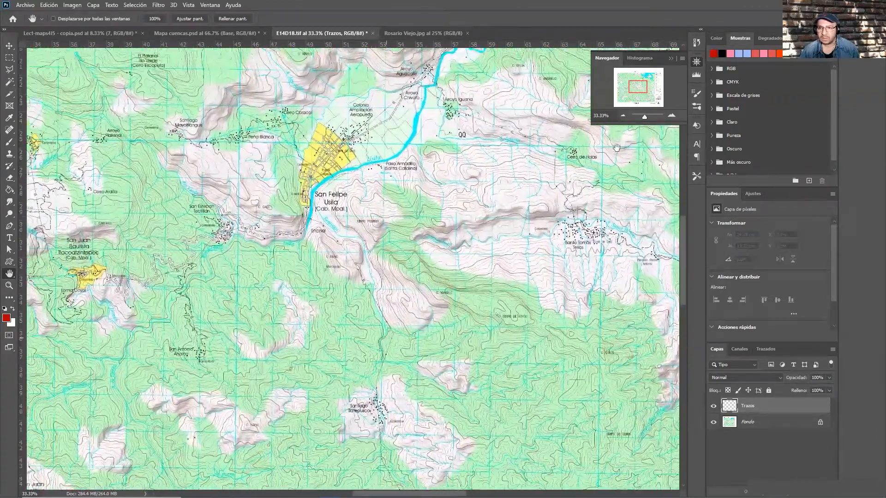
{"action": "left_click", "coordinate": [623, 116]}
{"action": "left_click", "coordinate": [622, 116]}
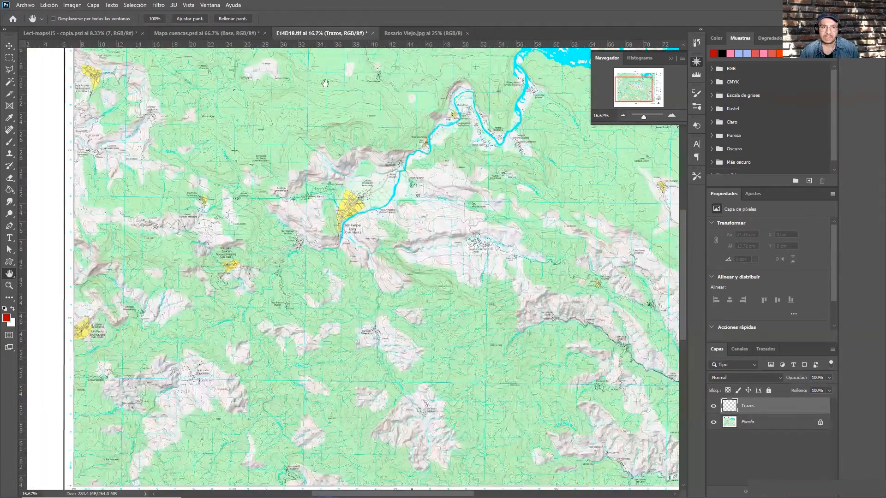
Compare the E14D18.tif sheet with the Mapa cuencas.psd and Rosario Viejo.jpg maps.
{"action": "left_click", "coordinate": [188, 32]}
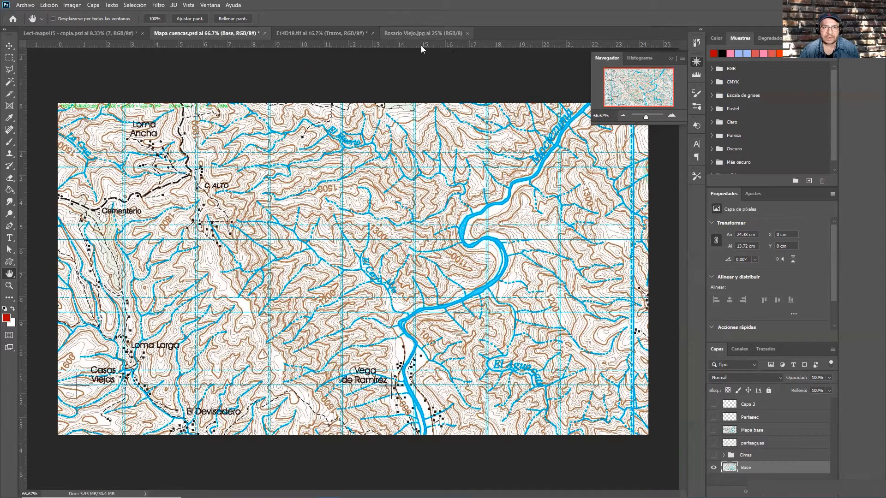
{"action": "left_click", "coordinate": [422, 33]}
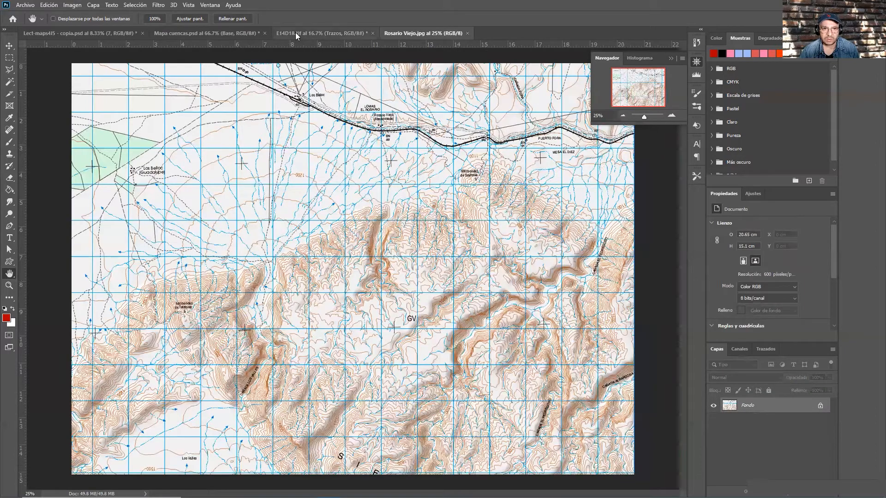
{"action": "left_click", "coordinate": [321, 34]}
{"action": "left_click_drag", "start_coordinate": [596, 273], "coordinate": [371, 268]}
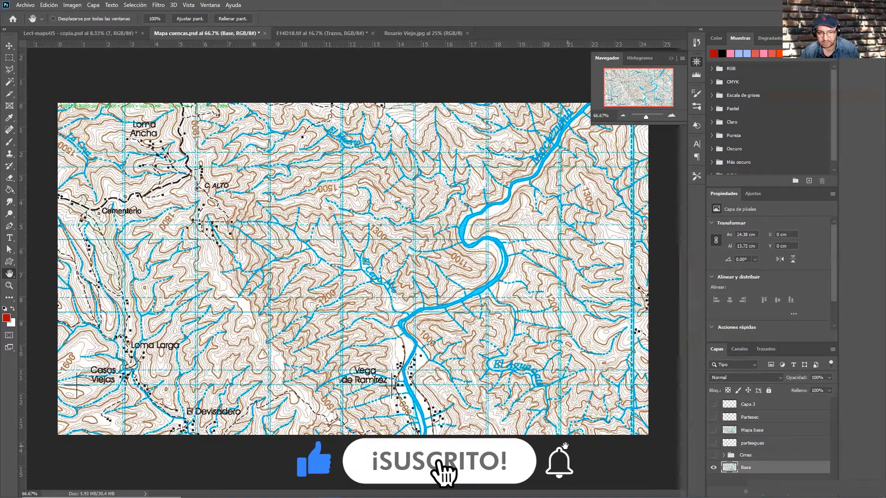
Compare the Mapa cuencas.psd base map with and without the Cimas group, leaving the summit markers shown.
{"action": "left_click", "coordinate": [714, 456]}
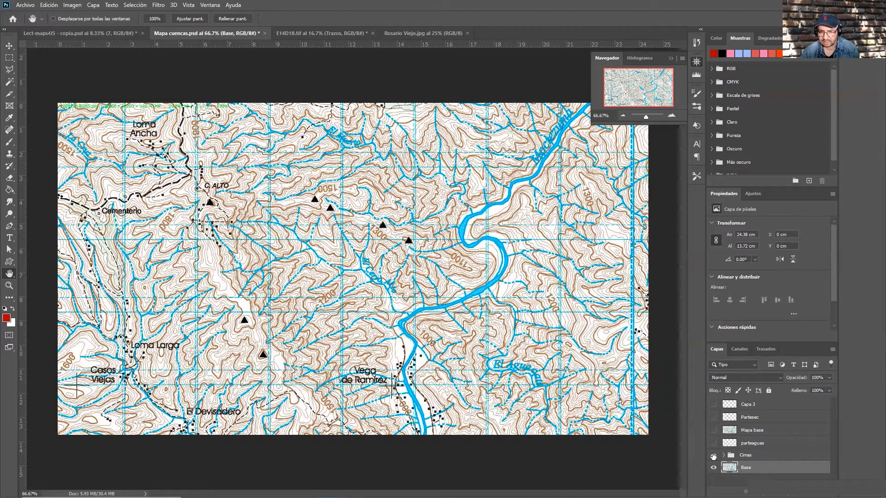
{"action": "left_click", "coordinate": [714, 456]}
{"action": "left_click", "coordinate": [713, 456]}
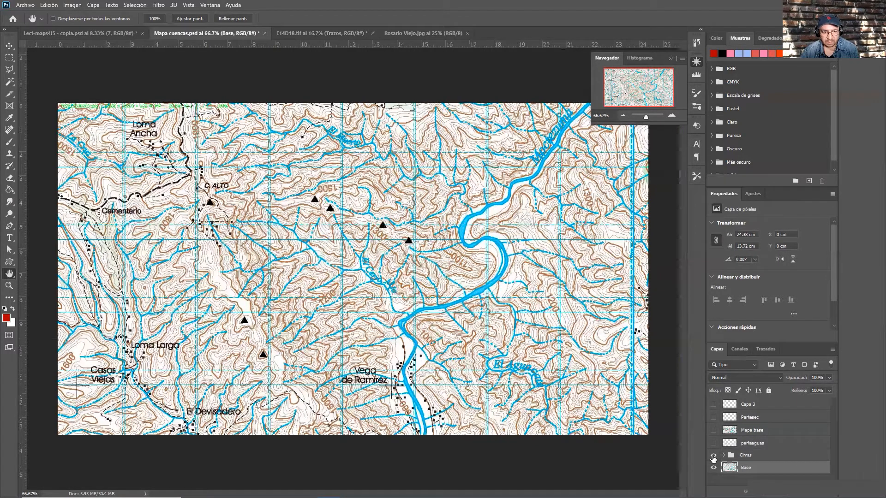
{"action": "left_click", "coordinate": [714, 457]}
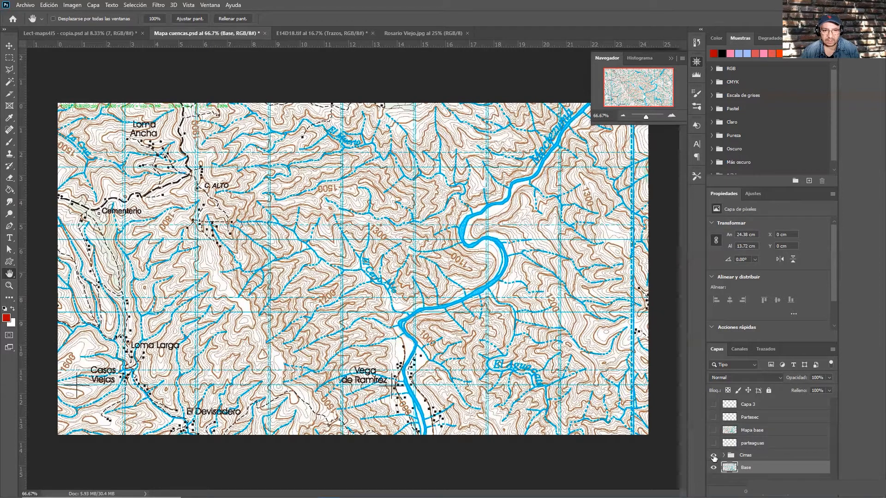
{"action": "left_click", "coordinate": [714, 455]}
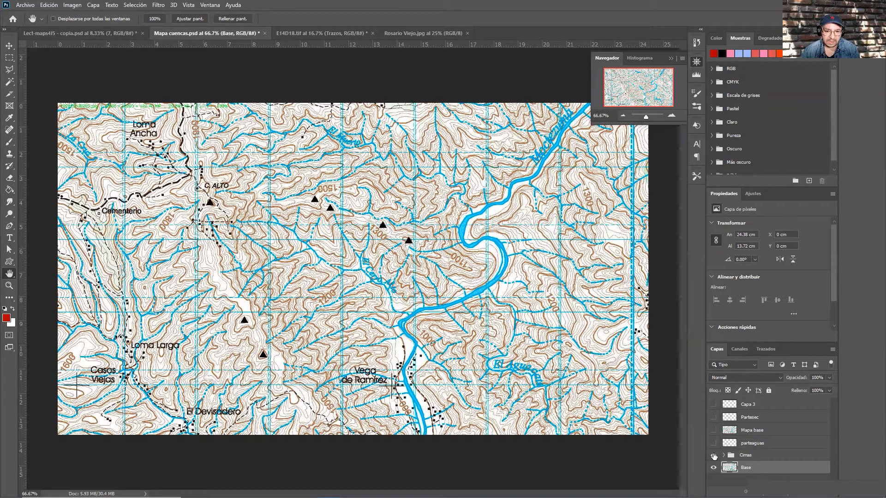
{"action": "left_click", "coordinate": [714, 456]}
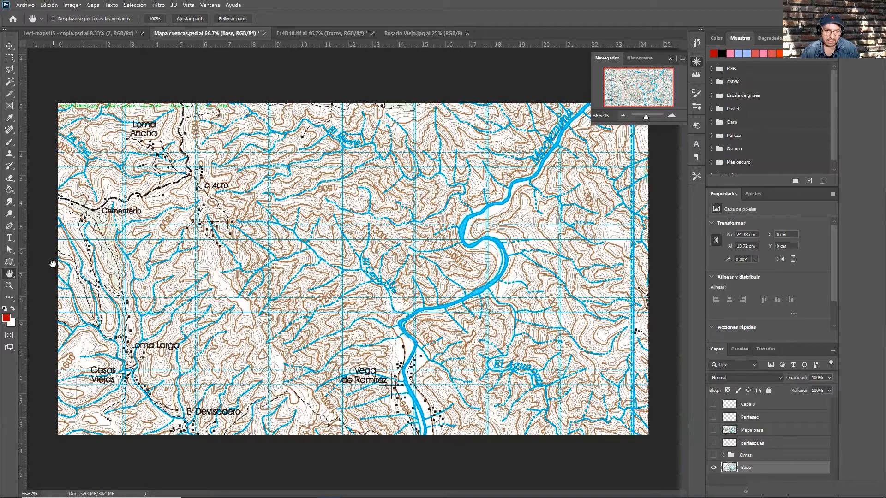
{"action": "left_click", "coordinate": [713, 455]}
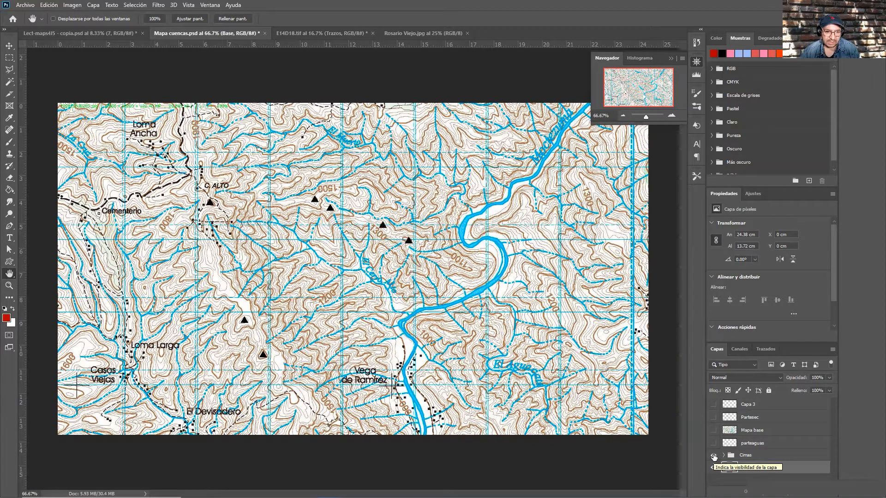
Show the parteaguas and Partesec layers to view the main and secondary divides over the summits.
{"action": "left_click", "coordinate": [714, 444]}
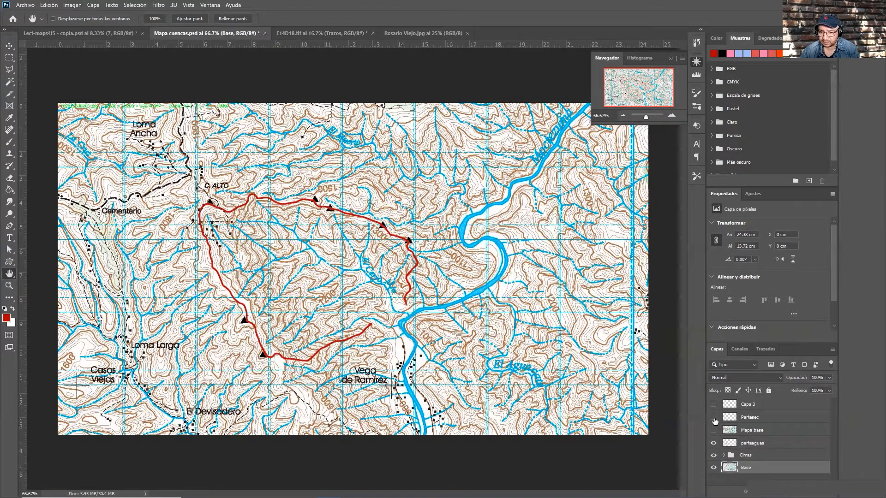
{"action": "left_click", "coordinate": [715, 418]}
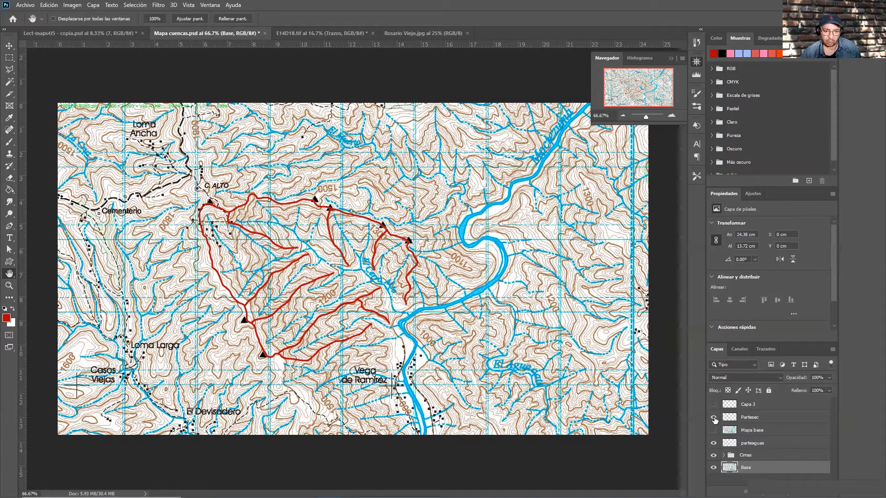
{"action": "left_click", "coordinate": [714, 419]}
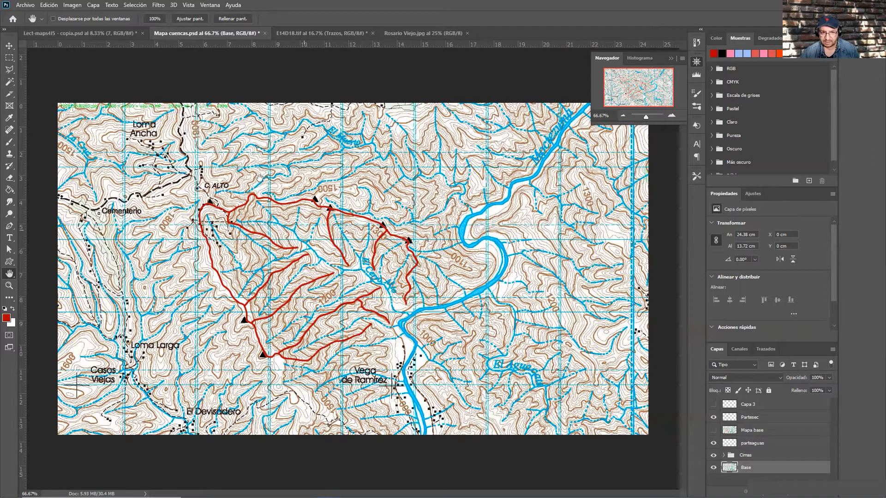
Hide the parteaguas and Partesec layers and compare the central basin at 100% with and without the Cimas markers.
{"action": "left_click_drag", "start_coordinate": [714, 444], "coordinate": [713, 417]}
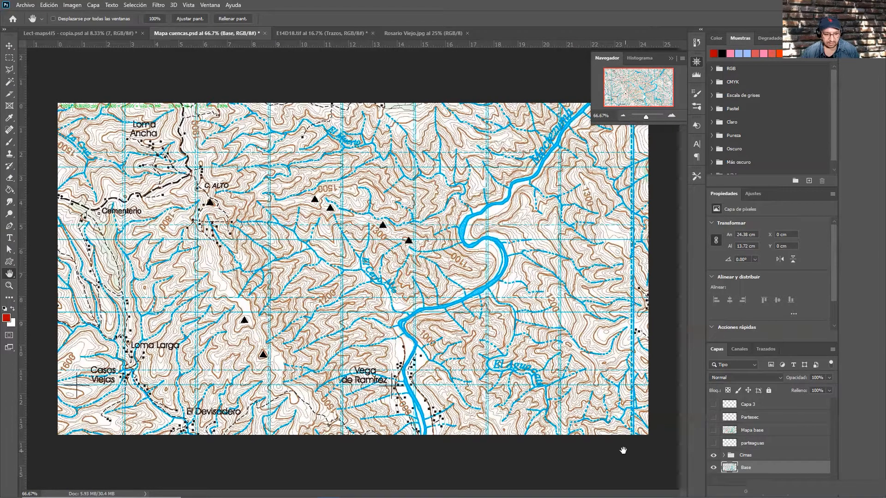
{"action": "left_click", "coordinate": [277, 379], "text": "ctrl"}
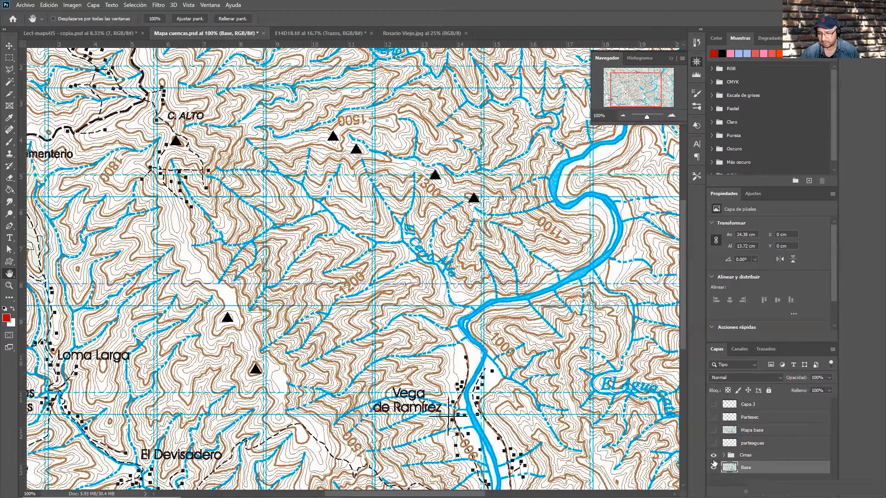
{"action": "left_click", "coordinate": [714, 456]}
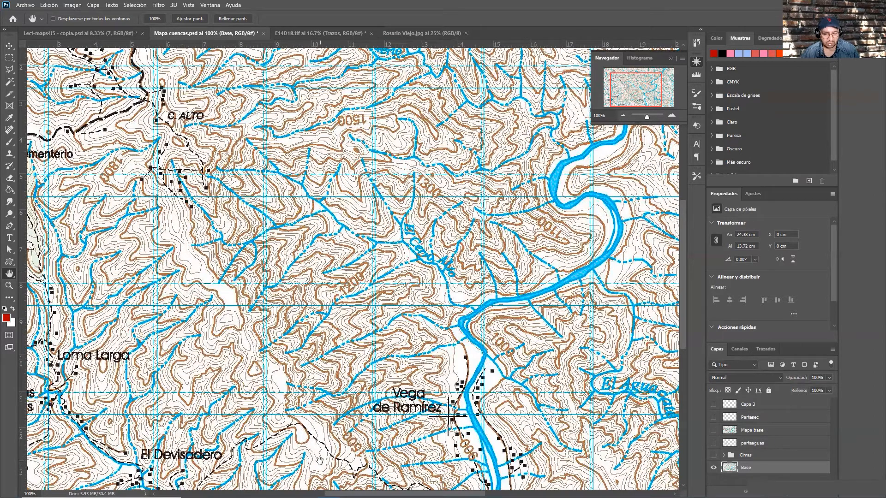
{"action": "left_click", "coordinate": [714, 456]}
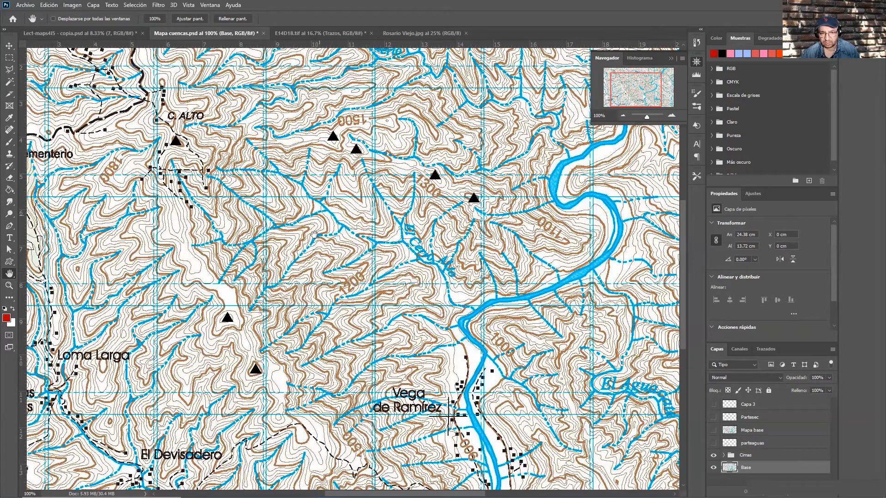
Show the parteaguas layer and examine the red divide up close at the basin's outlet into the main river.
{"action": "left_click", "coordinate": [713, 443]}
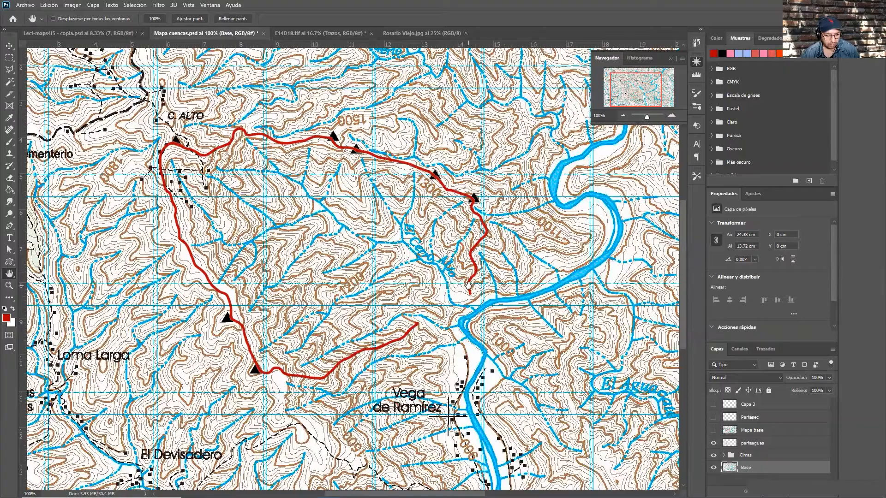
{"action": "scroll", "coordinate": [463, 268], "scroll_direction": "up", "scroll_amount": 2}
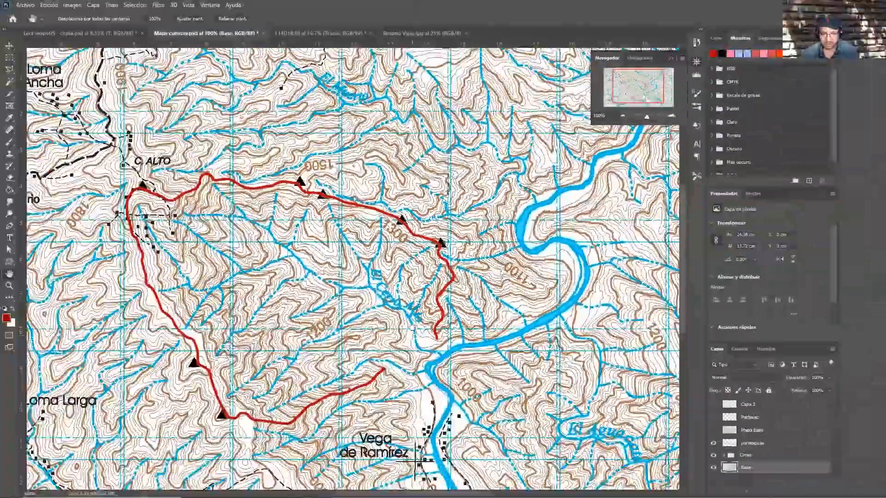
{"action": "scroll", "coordinate": [411, 325], "scroll_direction": "up", "scroll_amount": 1}
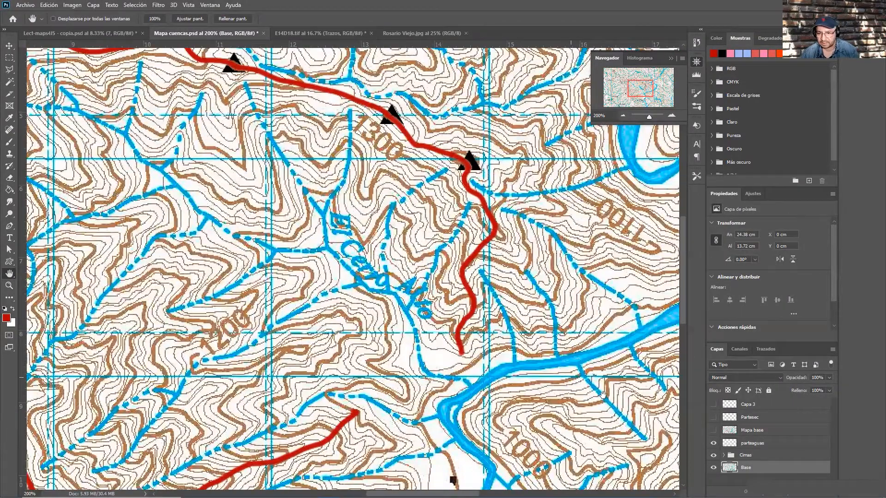
Toggle the parteaguas layer repeatedly to compare the red divide with the contours and summits underneath.
{"action": "left_click", "coordinate": [713, 443]}
{"action": "left_click", "coordinate": [714, 444]}
{"action": "left_click", "coordinate": [714, 443]}
{"action": "left_click", "coordinate": [714, 445]}
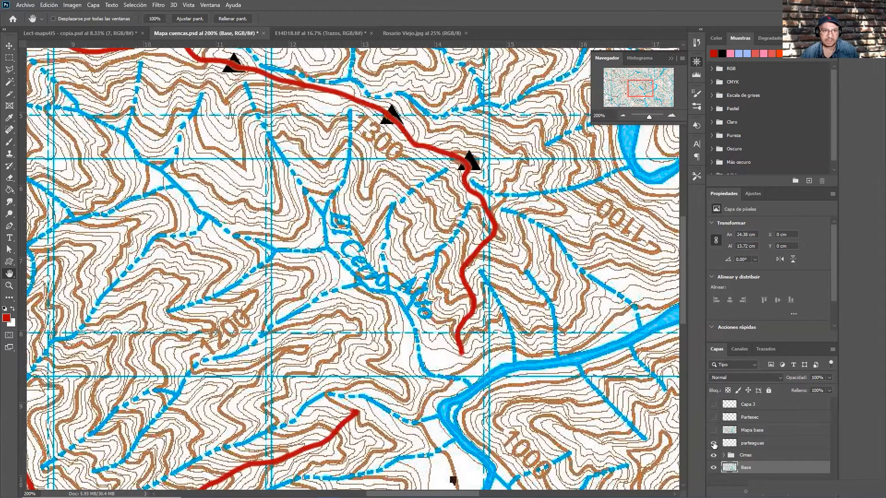
{"action": "left_click", "coordinate": [714, 444]}
{"action": "left_click", "coordinate": [713, 445]}
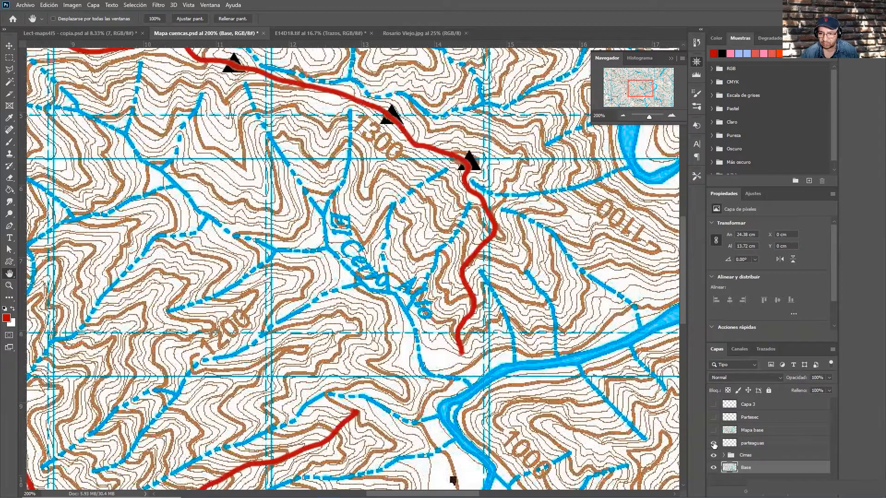
{"action": "left_click", "coordinate": [713, 444]}
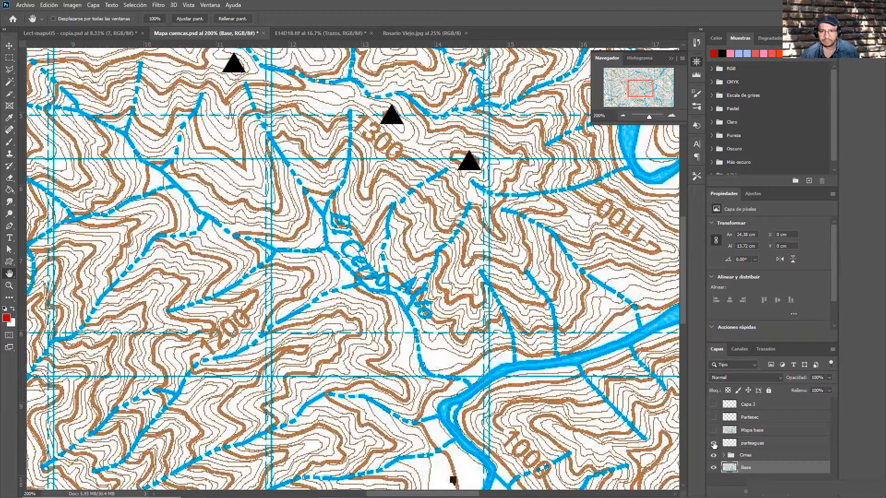
{"action": "left_click", "coordinate": [714, 445]}
{"action": "left_click", "coordinate": [714, 444]}
{"action": "left_click", "coordinate": [714, 444]}
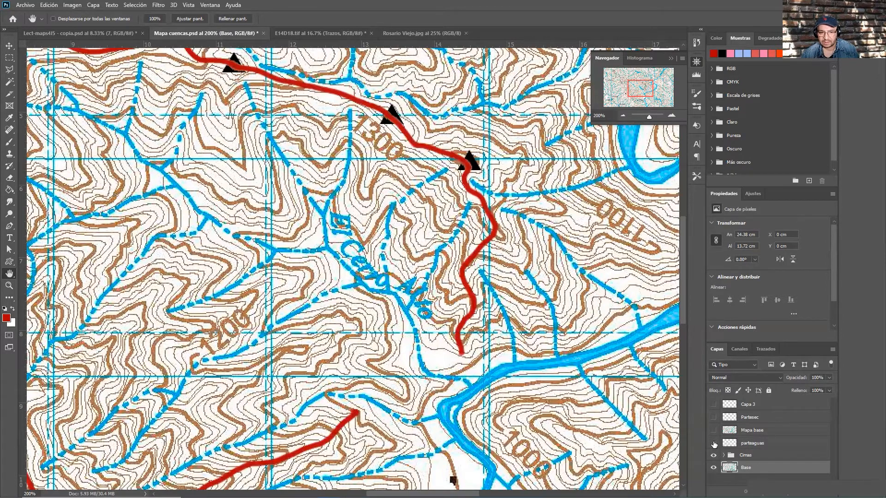
{"action": "left_click", "coordinate": [713, 445]}
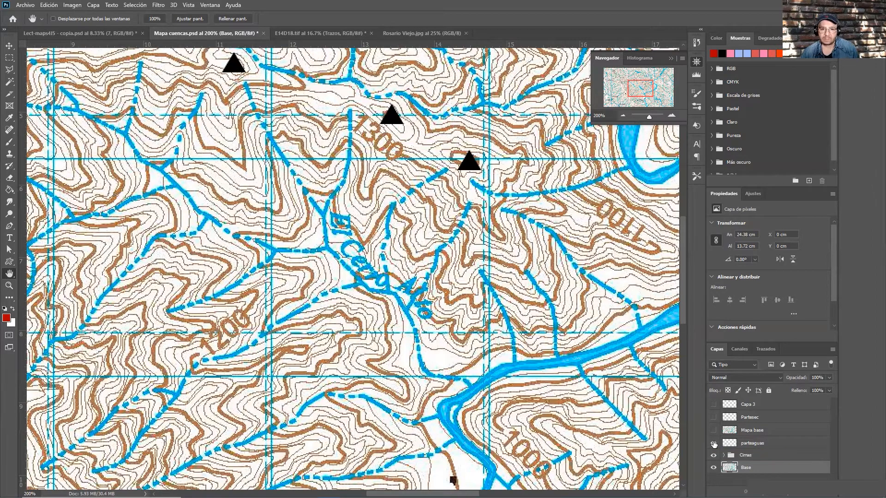
{"action": "left_click", "coordinate": [713, 444]}
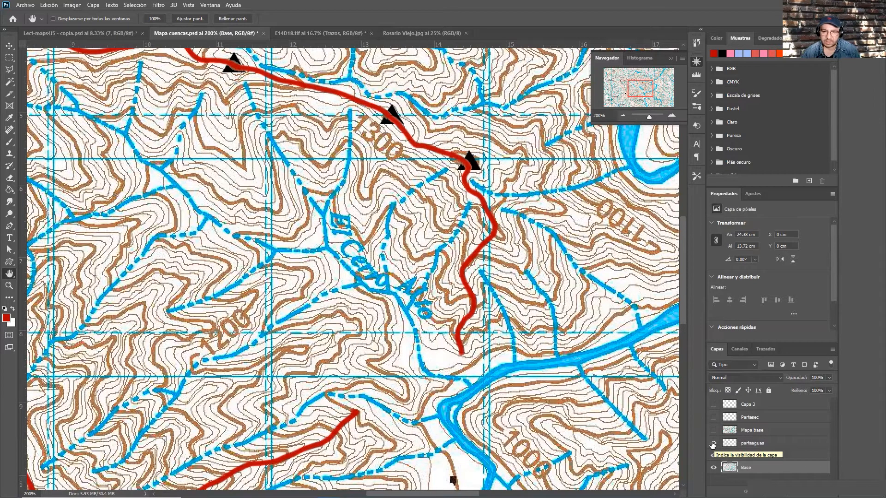
Hide the parteaguas layer and brush black curved marks on Capa 3 over the stream valley contours below the easternmost summit.
{"action": "left_click", "coordinate": [713, 444]}
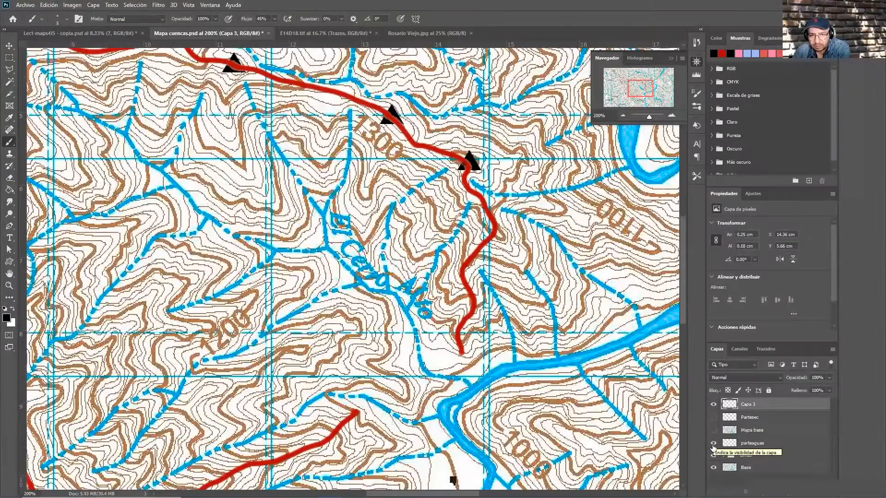
{"action": "left_click", "coordinate": [714, 444]}
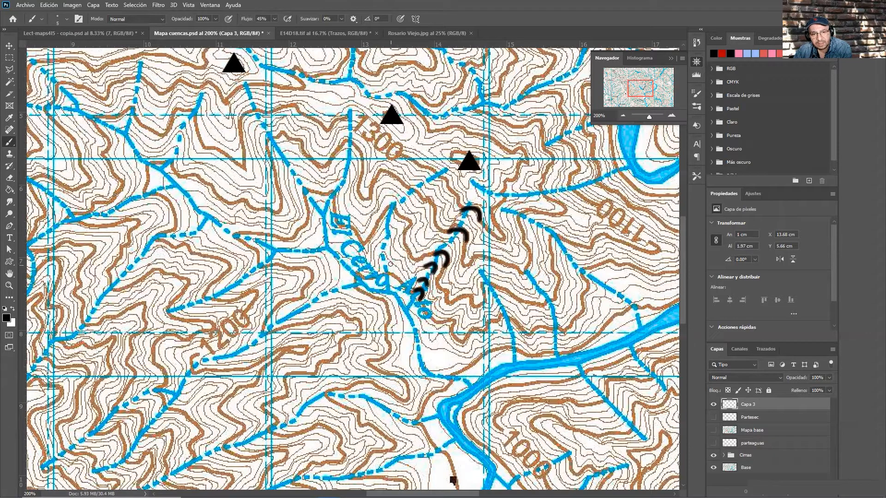
{"action": "mouse_move", "coordinate": [392, 262]}
{"action": "left_mouse_down"}
{"action": "mouse_move", "coordinate": [403, 267]}
{"action": "mouse_move", "coordinate": [410, 256]}
{"action": "left_mouse_up"}
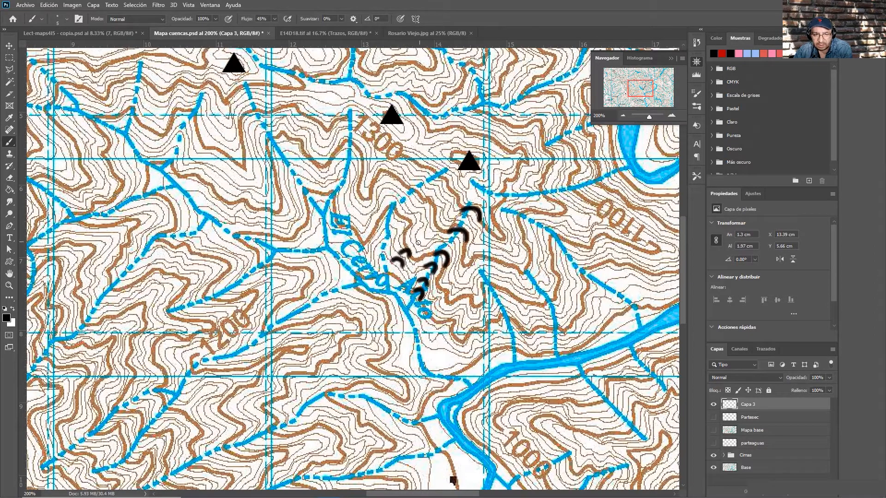
Set the foreground colour to green 4d9e50 and brush curved marks over the spur contours between the two dashed tributaries.
{"action": "left_click", "coordinate": [8, 320]}
{"action": "left_click", "coordinate": [614, 162]}
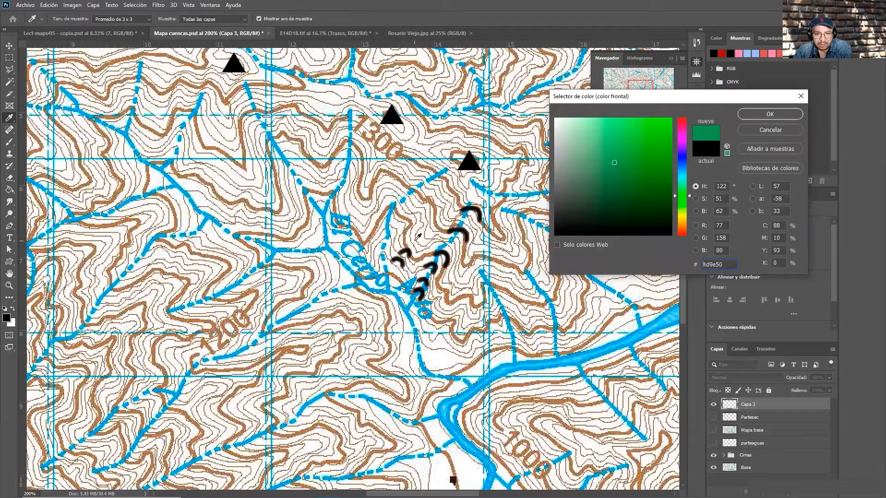
{"action": "key", "text": "Return"}
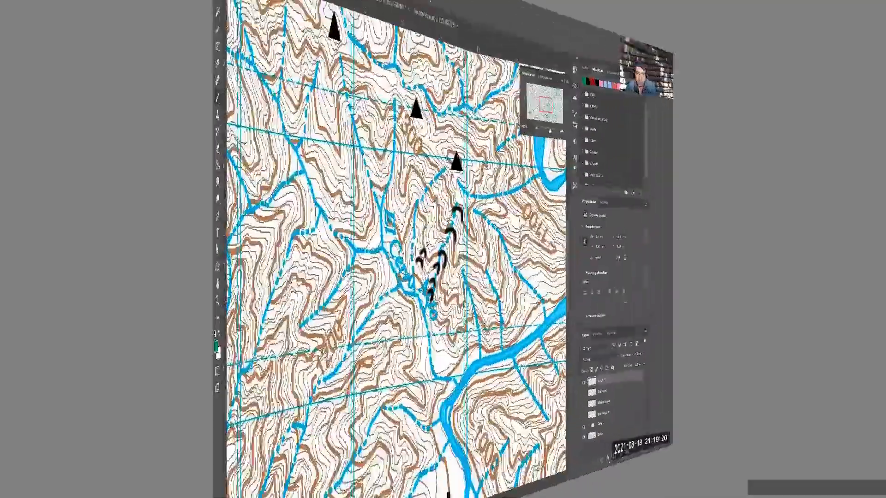
{"action": "right_click", "coordinate": [467, 230]}
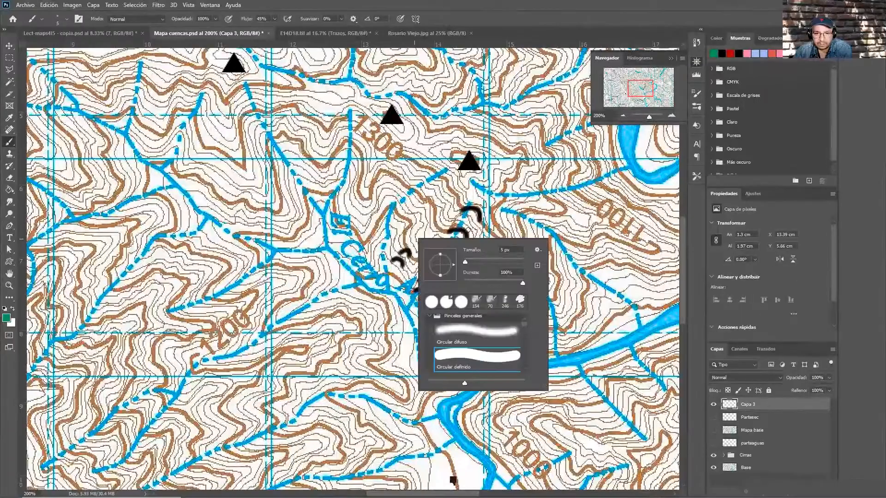
{"action": "mouse_move", "coordinate": [416, 240]}
{"action": "left_mouse_down"}
{"action": "mouse_move", "coordinate": [428, 246]}
{"action": "mouse_move", "coordinate": [431, 231]}
{"action": "mouse_move", "coordinate": [442, 233]}
{"action": "left_mouse_up"}
{"action": "mouse_move", "coordinate": [438, 215]}
{"action": "left_mouse_down"}
{"action": "mouse_move", "coordinate": [444, 224]}
{"action": "mouse_move", "coordinate": [450, 218]}
{"action": "left_mouse_up"}
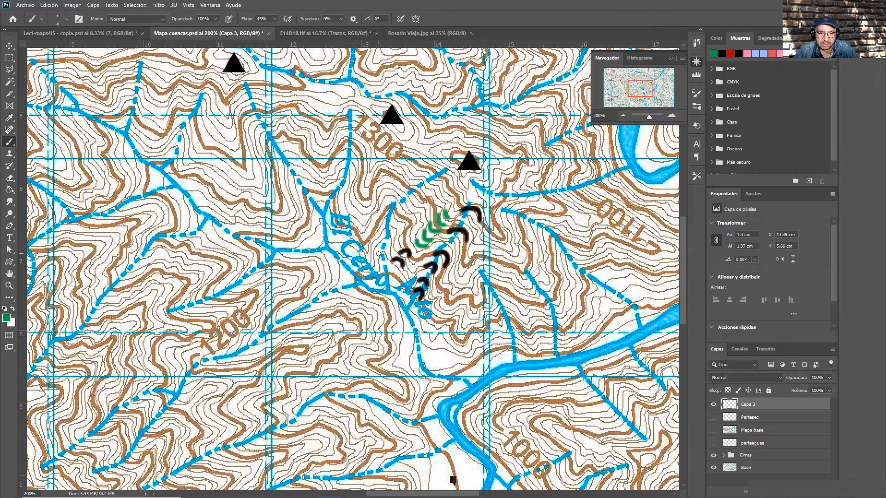
Trace the dashed tributary west of the marked spur and its upper branches with green brush lines on Capa 3.
{"action": "mouse_move", "coordinate": [382, 256]}
{"action": "left_mouse_down"}
{"action": "mouse_move", "coordinate": [386, 178]}
{"action": "mouse_move", "coordinate": [399, 157]}
{"action": "left_mouse_up"}
{"action": "mouse_move", "coordinate": [388, 214]}
{"action": "left_mouse_down"}
{"action": "mouse_move", "coordinate": [436, 195]}
{"action": "mouse_move", "coordinate": [402, 205]}
{"action": "mouse_move", "coordinate": [417, 175]}
{"action": "left_mouse_up"}
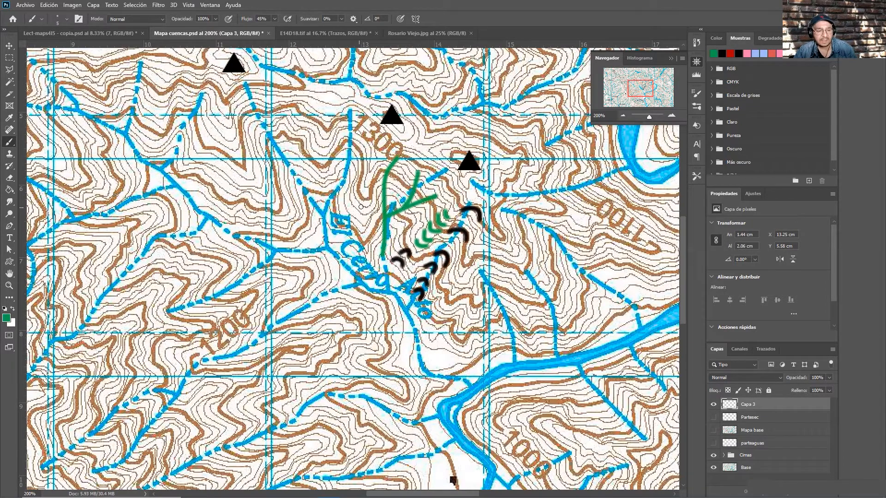
Undo the green brush lines traced over the dashed tributary and its upper branches.
{"action": "key", "text": "ctrl+z"}
{"action": "key", "text": "ctrl+z"}
{"action": "key", "text": "ctrl+z"}
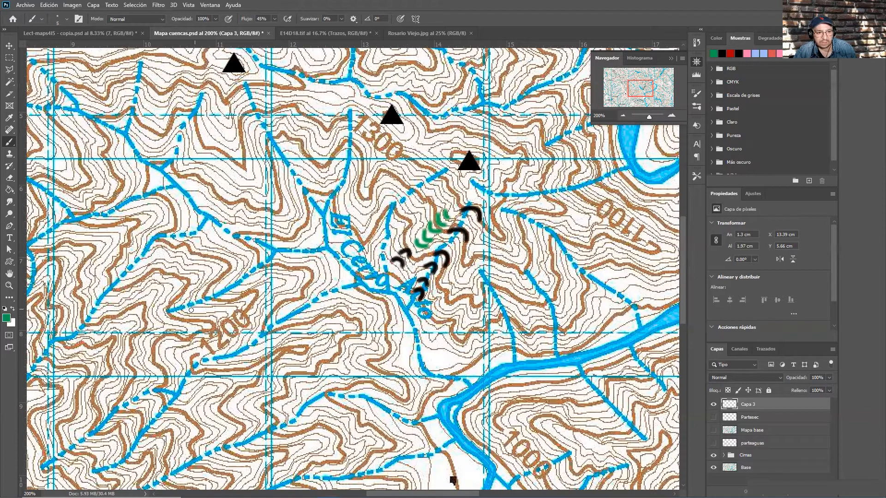
Set the foreground colour to black 030303 and brush a line on Capa 3 up the green-marked spur towards the easternmost summit.
{"action": "left_click", "coordinate": [7, 318]}
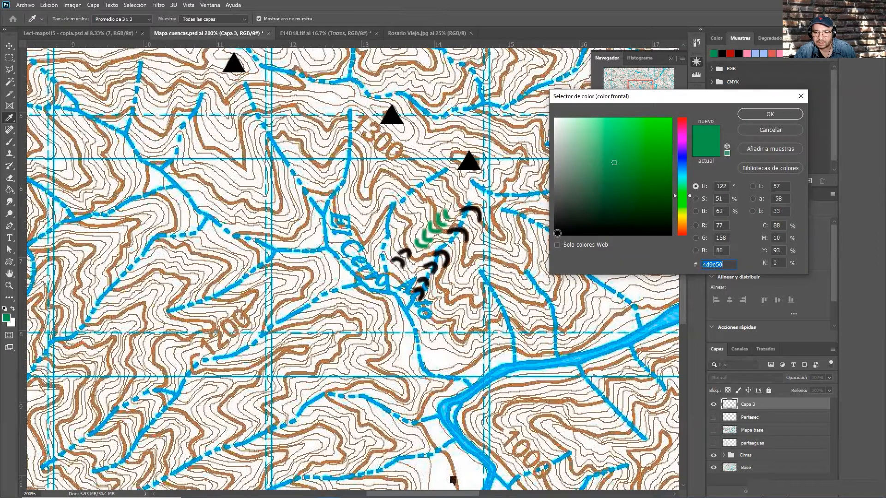
{"action": "left_click", "coordinate": [558, 234]}
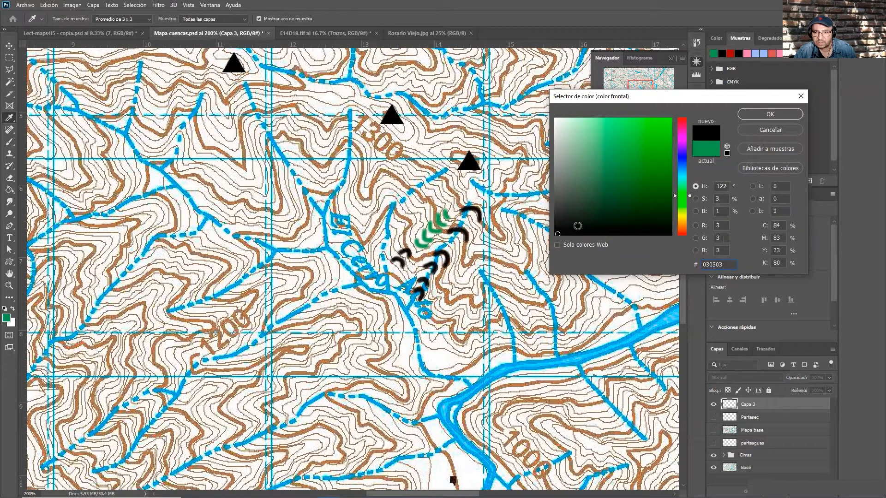
{"action": "left_click", "coordinate": [752, 115]}
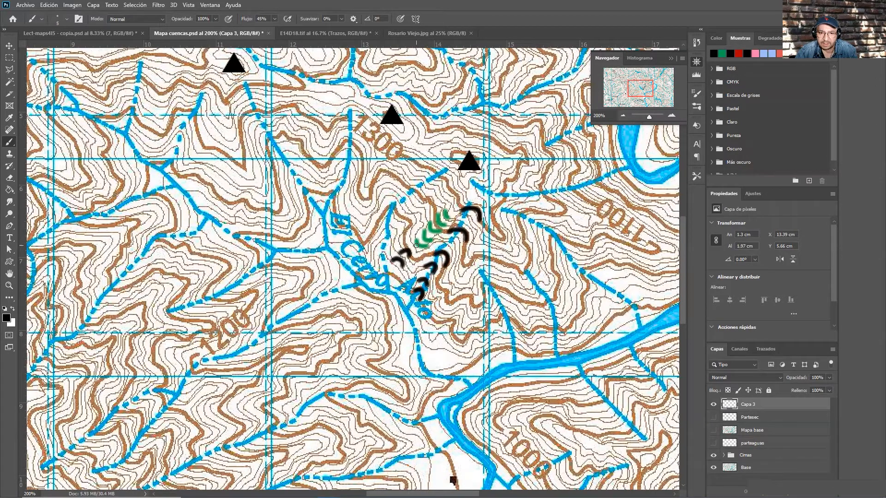
{"action": "right_click", "coordinate": [423, 241]}
{"action": "left_click", "coordinate": [414, 246]}
{"action": "right_click", "coordinate": [418, 241]}
{"action": "left_click", "coordinate": [416, 246]}
{"action": "left_click_drag", "start_coordinate": [416, 246], "coordinate": [470, 198]}
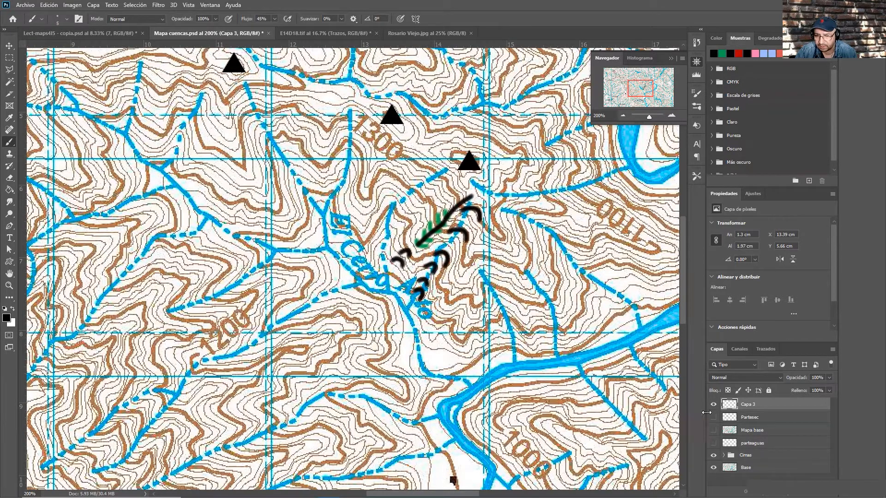
Show the parteaguas and Partesec layers to overlay the main and secondary red divides on the map.
{"action": "left_click", "coordinate": [713, 443]}
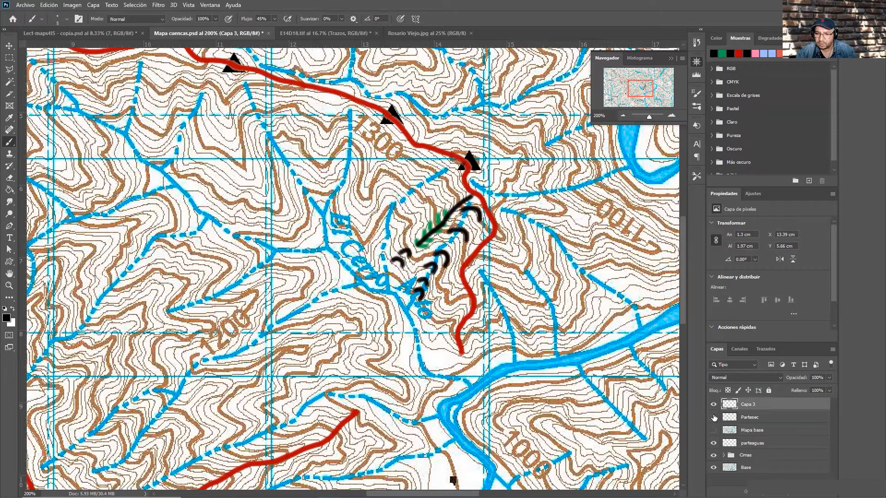
{"action": "left_click", "coordinate": [714, 417]}
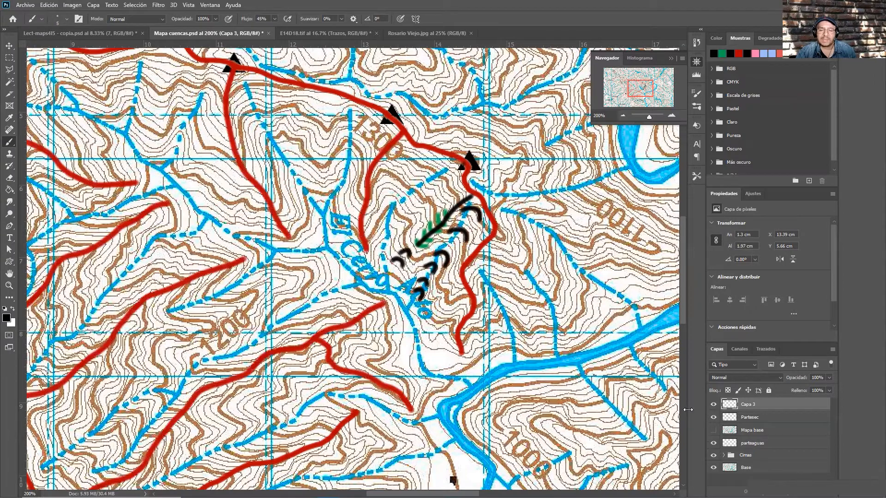